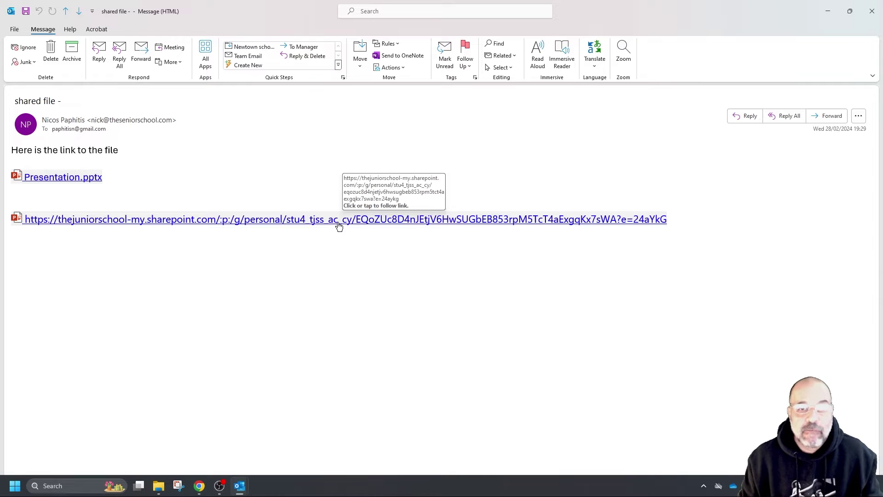
Close the current OneDrive page and reopen OneDrive from the Microsoft 365 home page
left_click(339, 224)
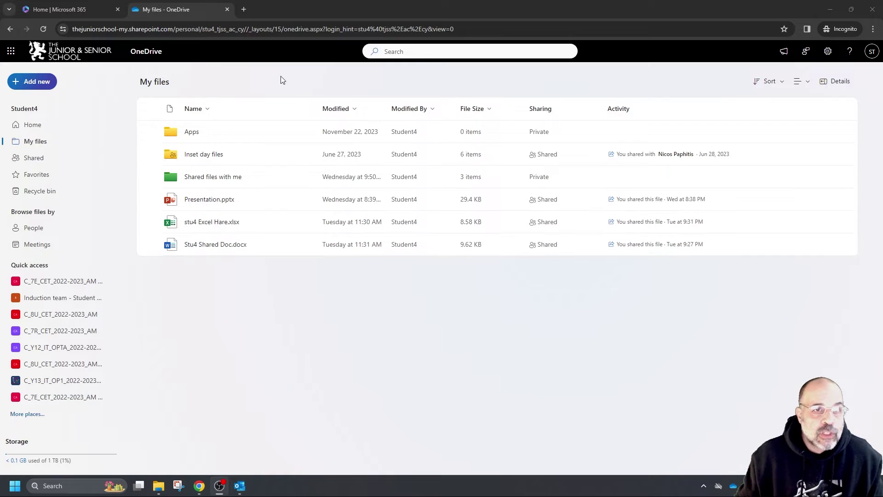
left_click(227, 10)
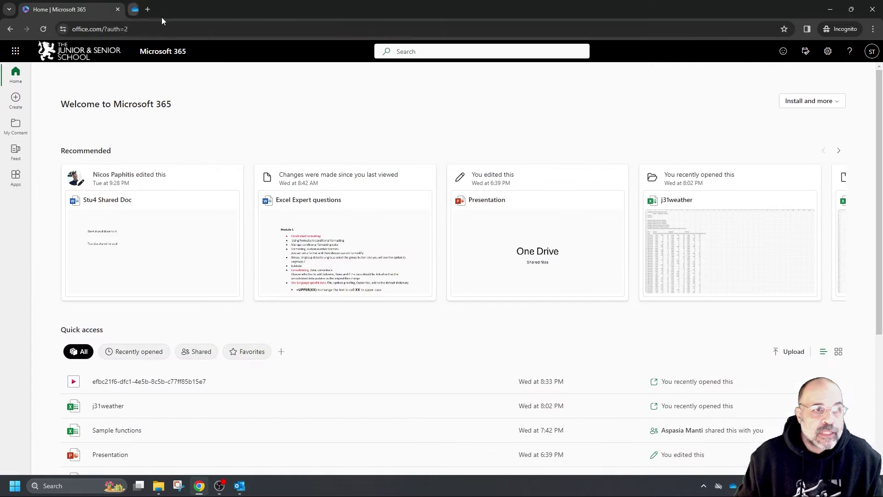
left_click(15, 51)
left_click(94, 105)
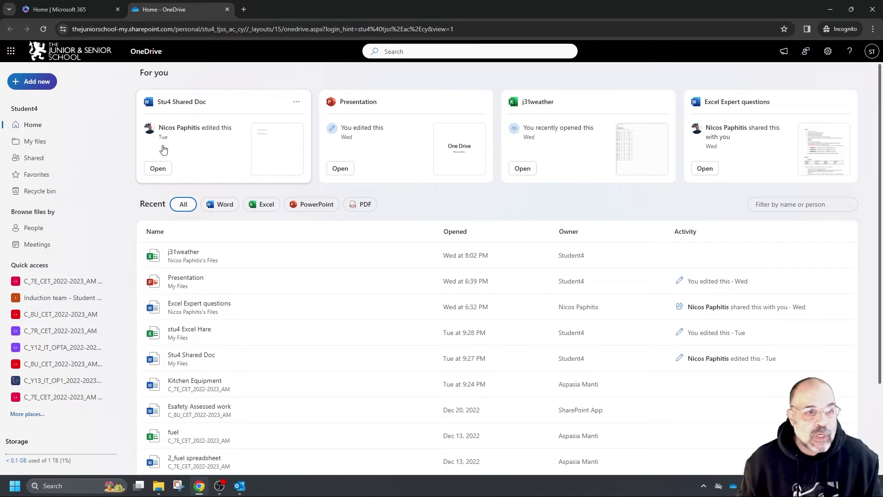
Look inside the ICT dept folder, located in Shared files with me under My files
left_click(41, 143)
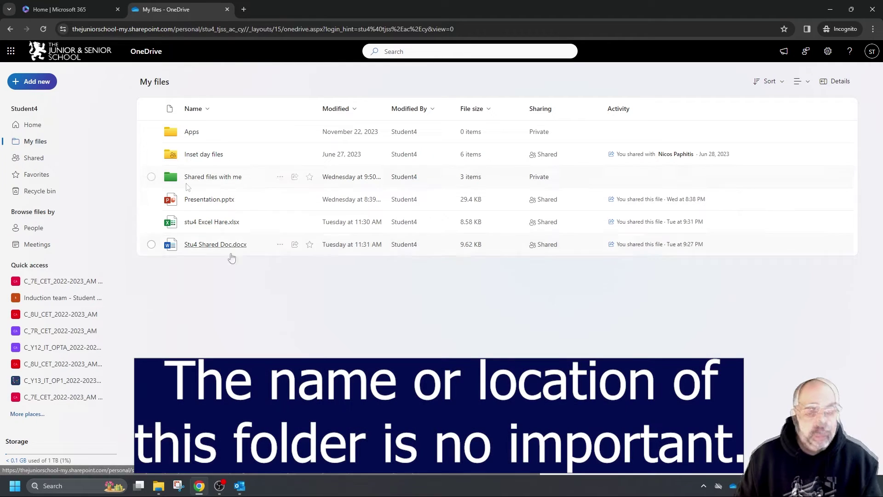
left_click(224, 180)
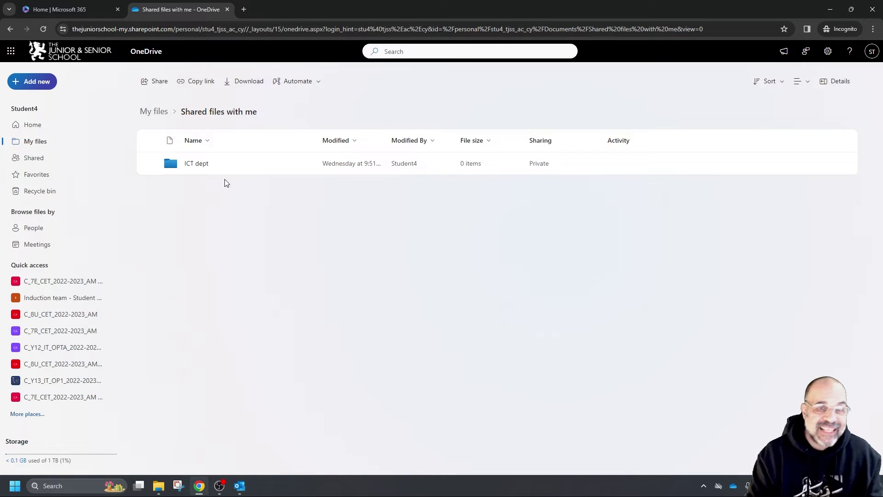
left_click(197, 163)
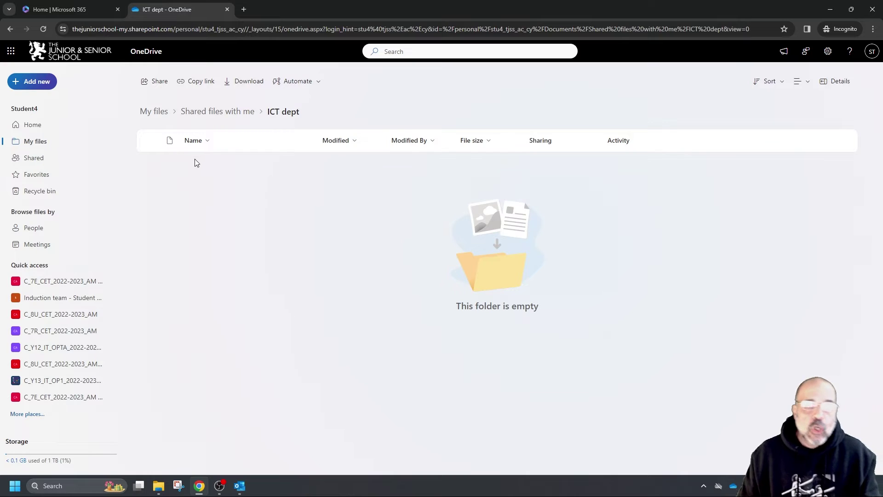
Review the items shared by this account and look through the full list of files and folders shared with it
left_click(34, 161)
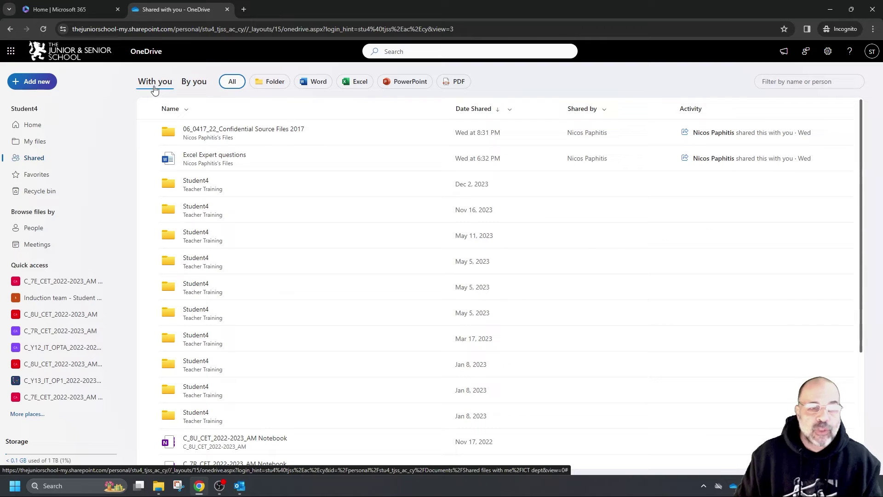
left_click(201, 84)
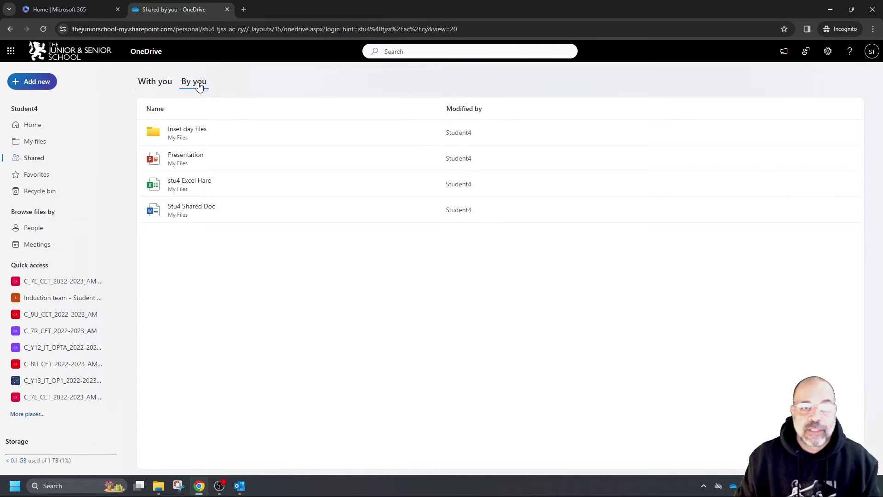
left_click(160, 85)
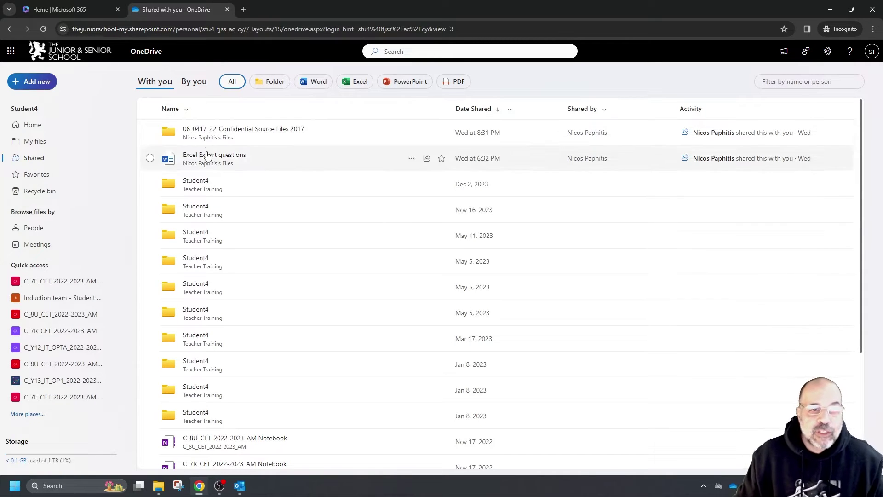
scroll(259, 193, "down", 3)
scroll(258, 193, "up", 4)
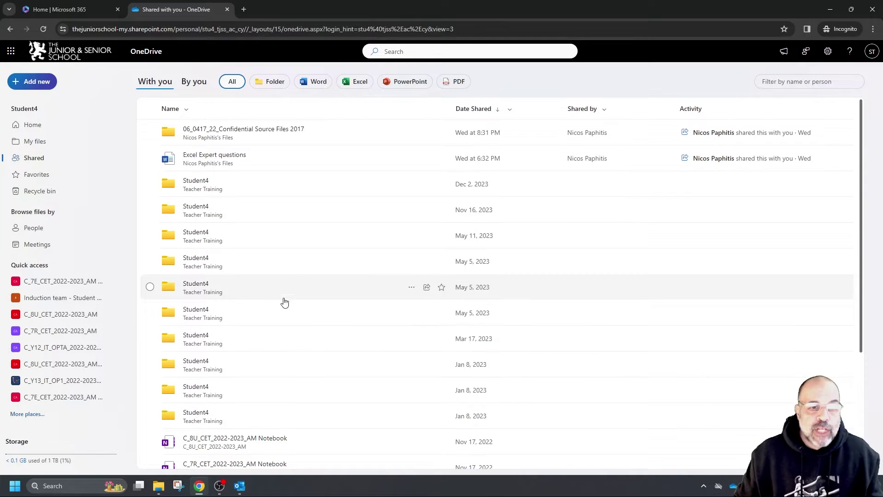
scroll(285, 294, "down", 3)
scroll(294, 258, "down", 1)
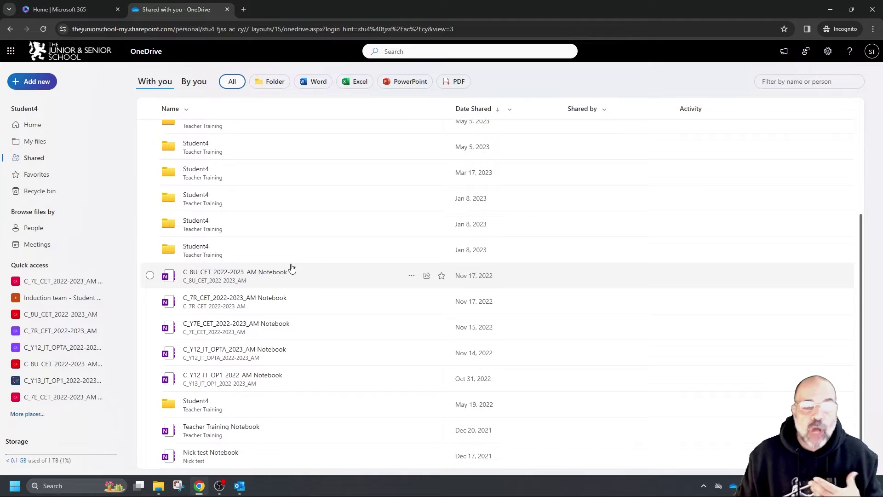
scroll(295, 296, "up", 4)
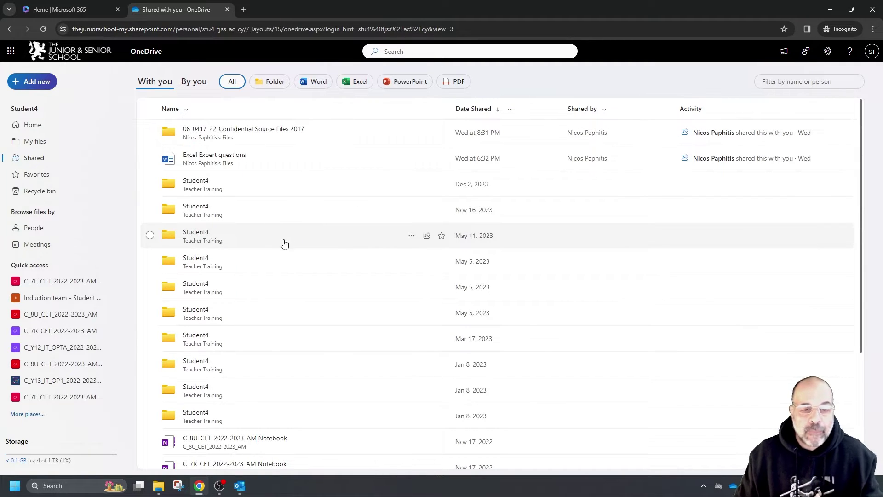
Switch to Outlook to view the Presentation sharing notification and the shared-file link e-mail, and minimize both messages
mouse_move(239, 491)
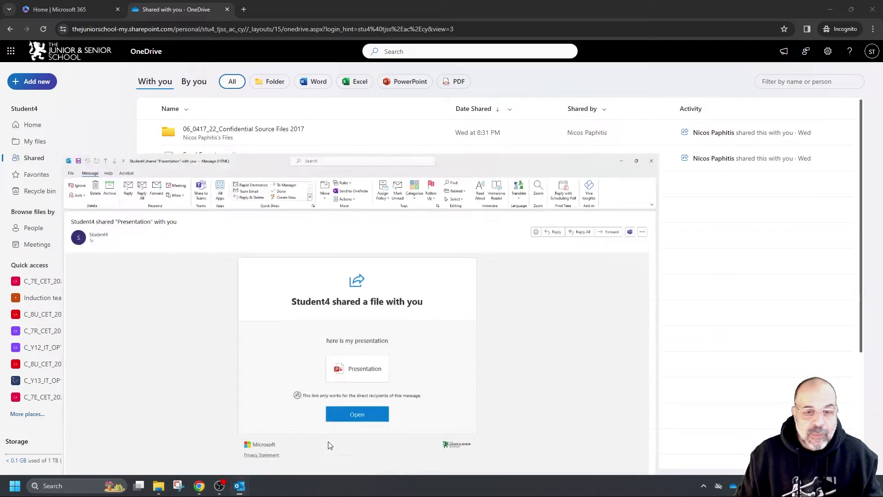
left_click(330, 442)
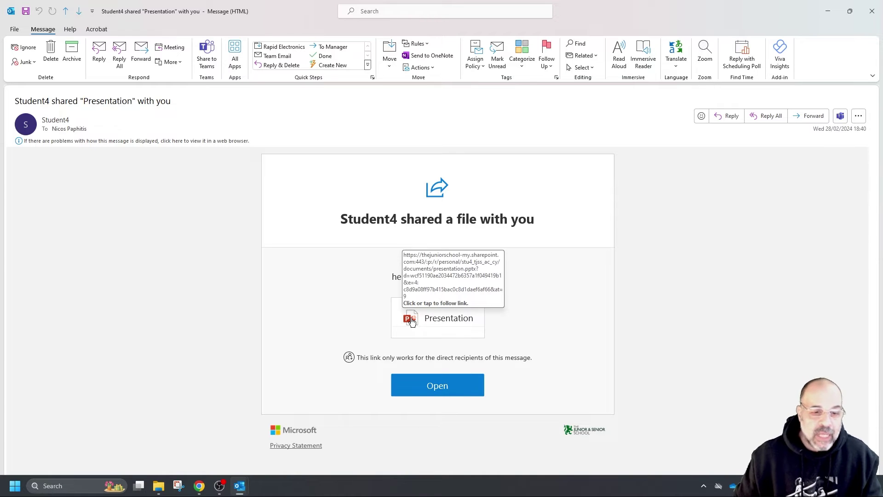
mouse_move(240, 486)
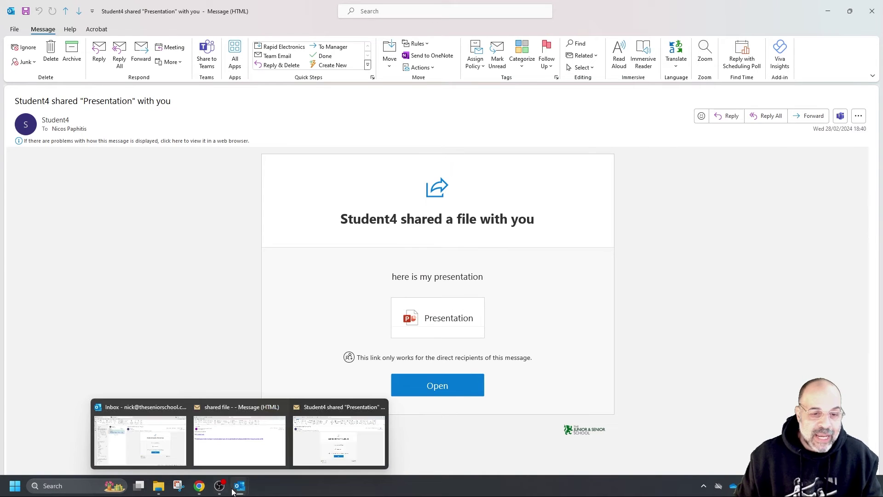
left_click(232, 449)
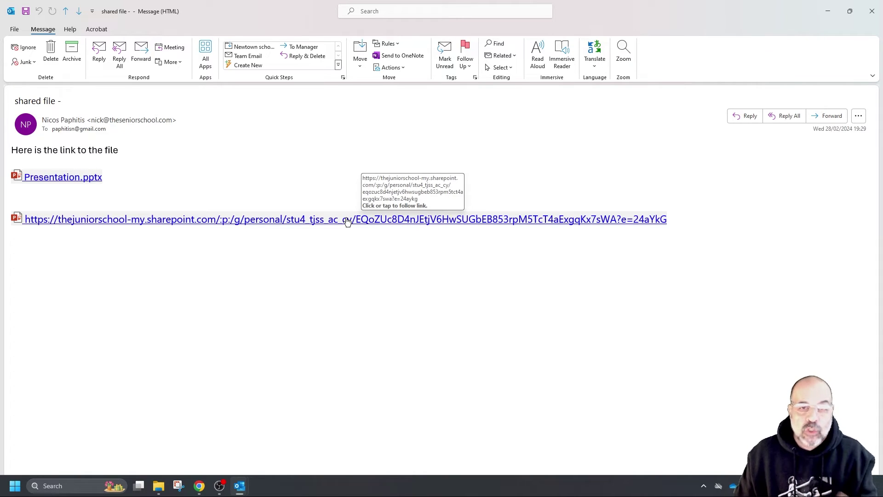
left_click(828, 11)
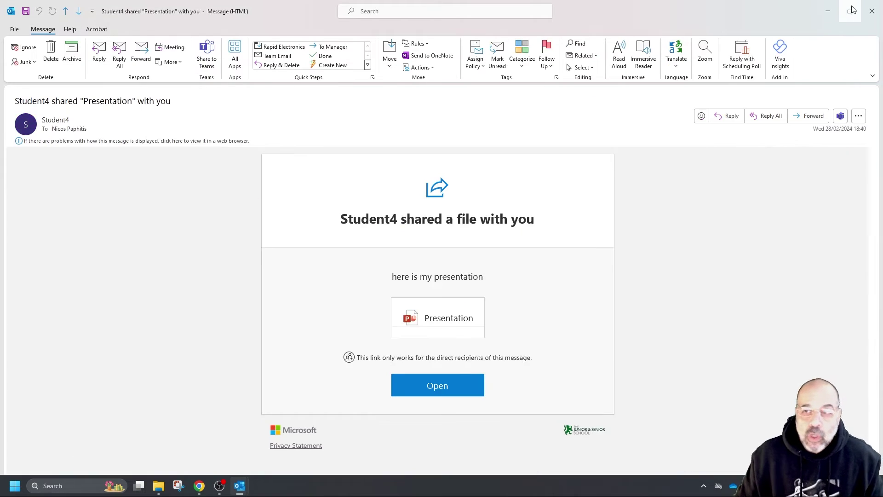
left_click(832, 8)
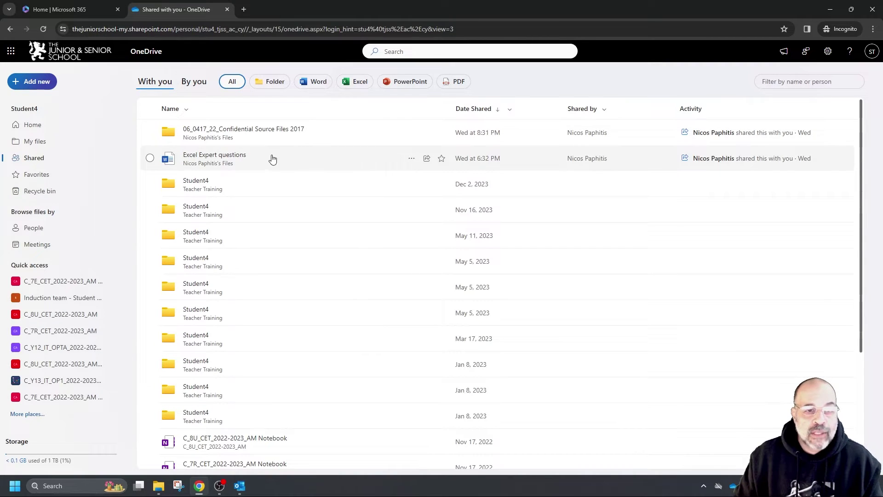
Look at the shortcut destinations offered for the shared Excel Expert questions document and check the My files location
left_click(413, 160)
mouse_move(458, 253)
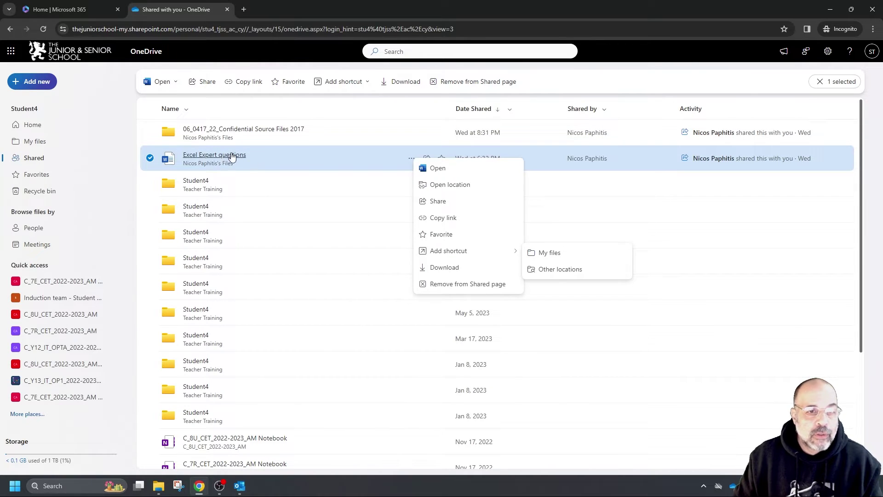
left_click(35, 142)
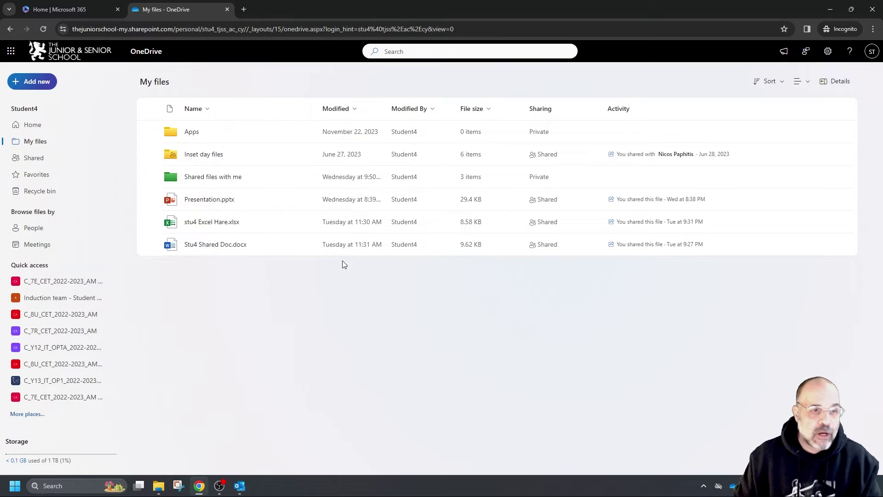
Add a shortcut to the shared Excel Expert questions document in the ICT dept folder within Shared files with me
left_click(59, 162)
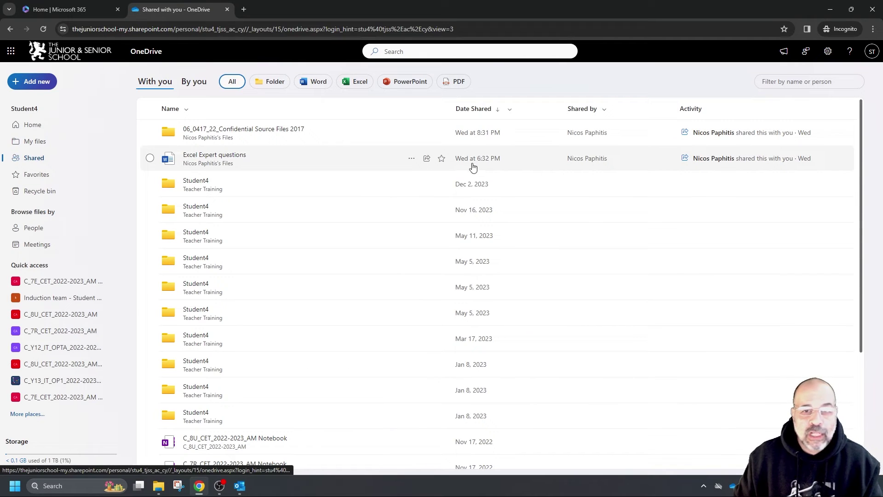
left_click(412, 158)
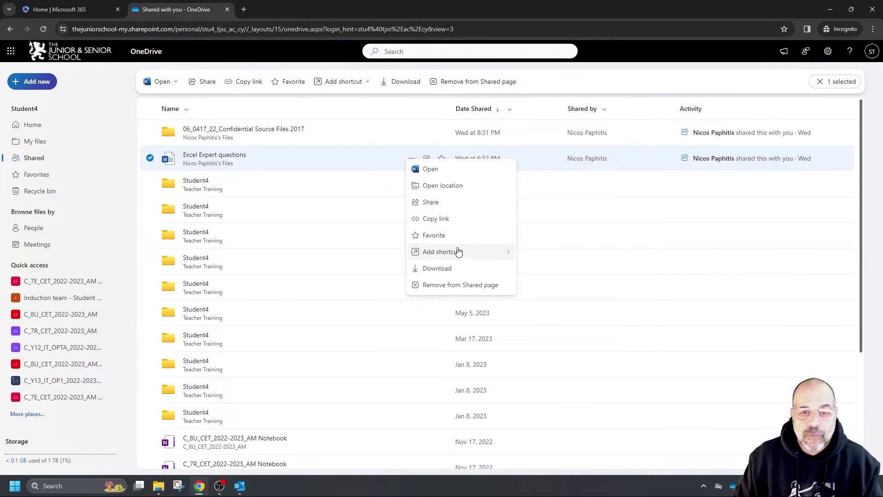
left_click(552, 274)
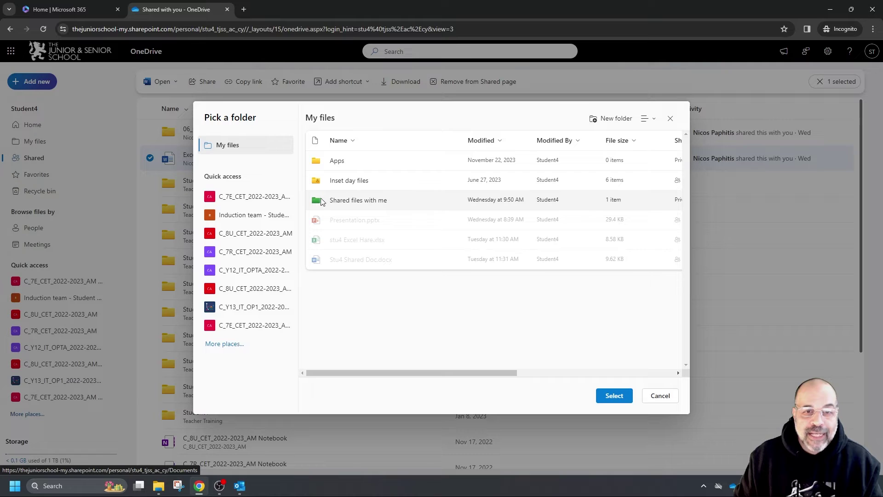
left_click(373, 203)
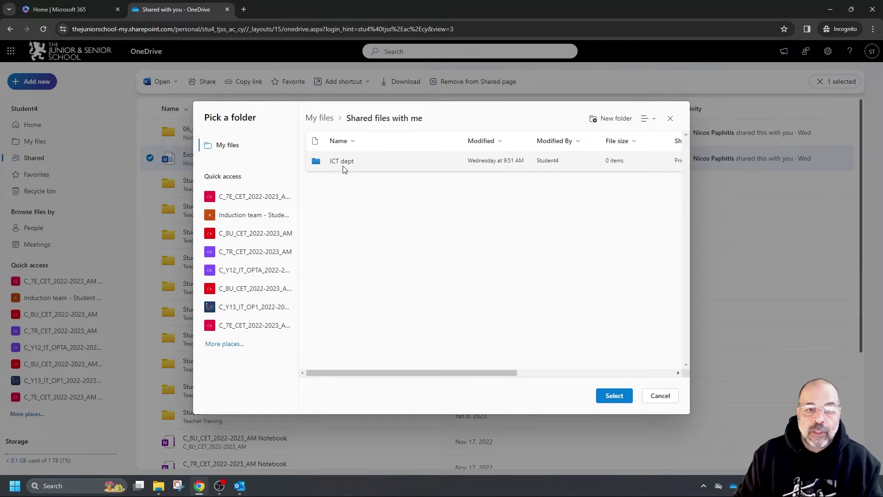
left_click(347, 166)
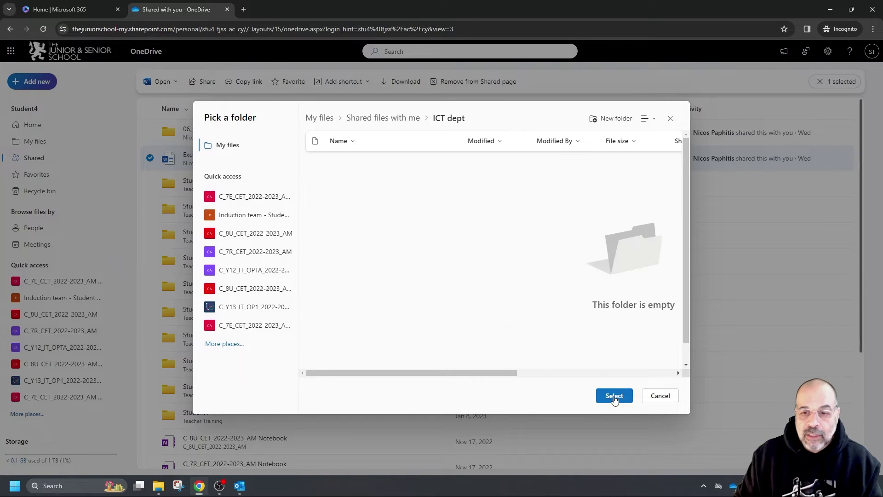
left_click(614, 396)
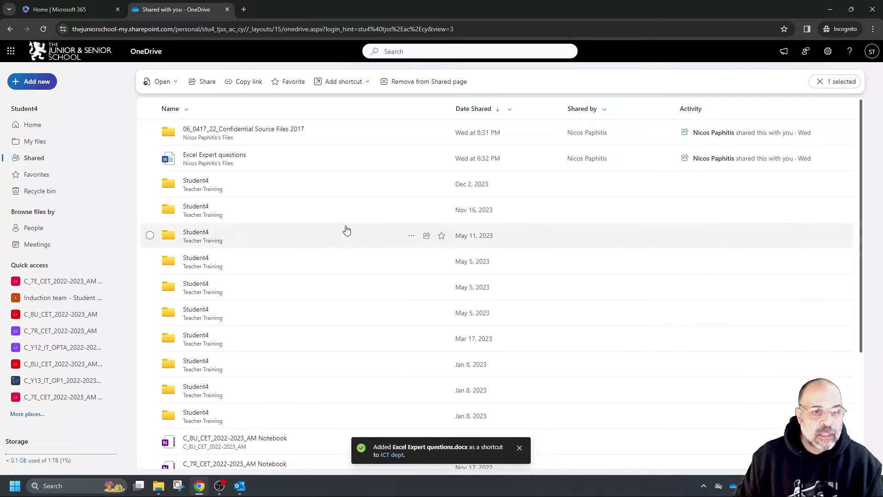
Open the shared folder 06_0417_22_Confidential Source Files 2017, checking the shortcut options for J227DEGREE.CSV and its parent folder June 2017
left_click(274, 133)
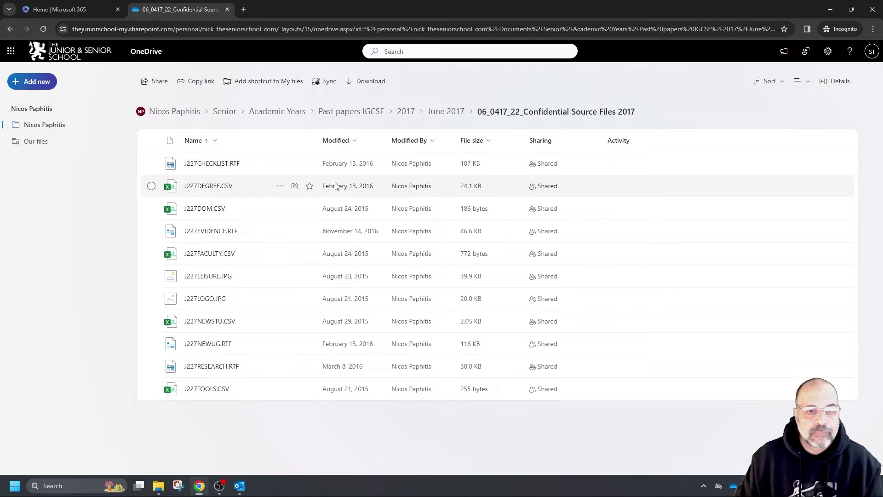
left_click(281, 186)
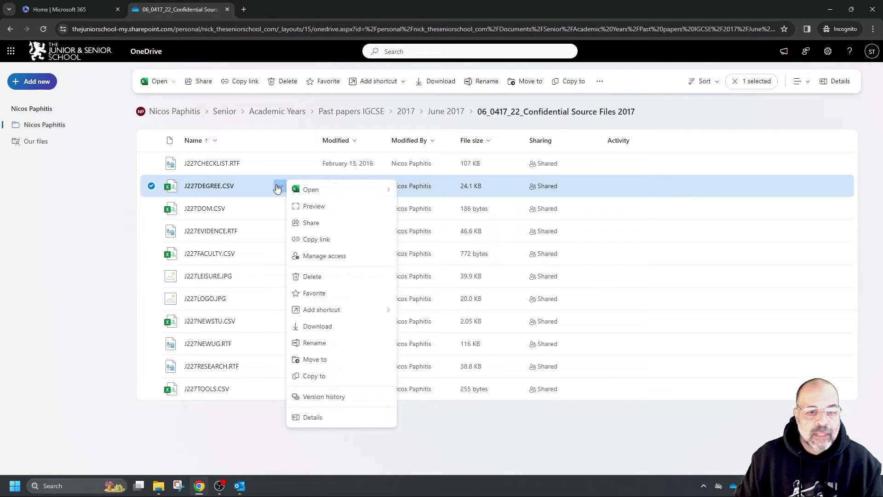
mouse_move(324, 313)
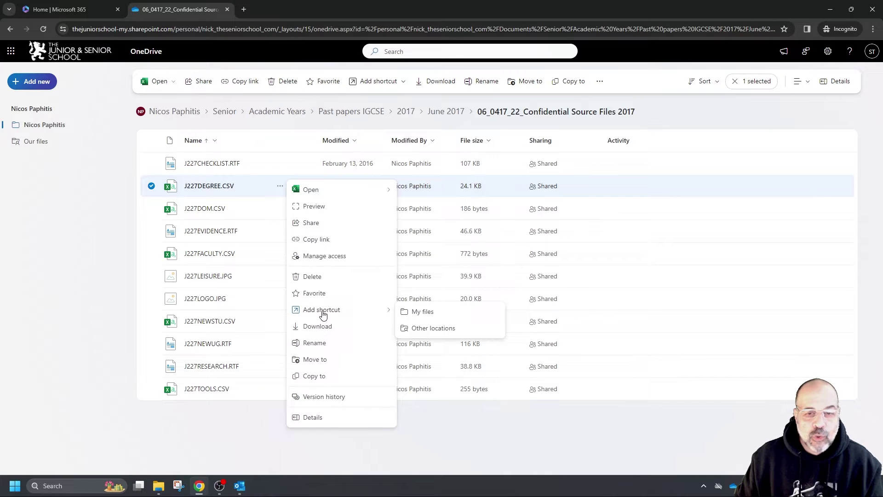
left_click(445, 111)
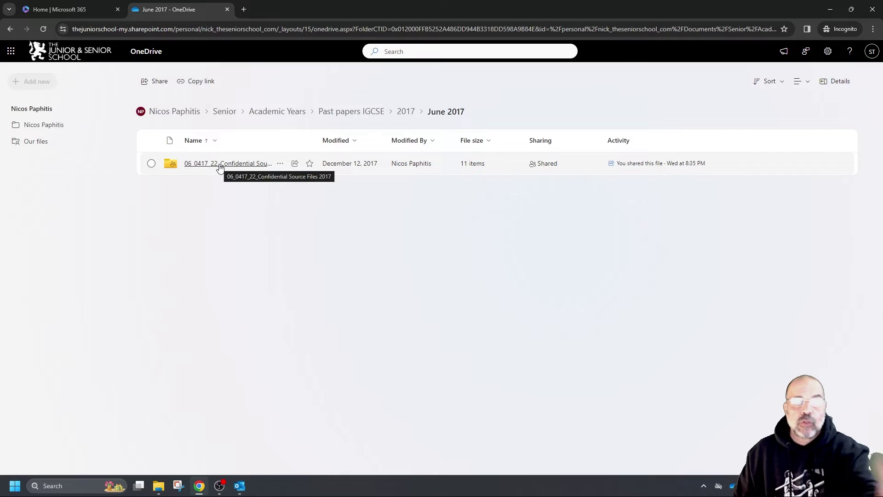
left_click(219, 164)
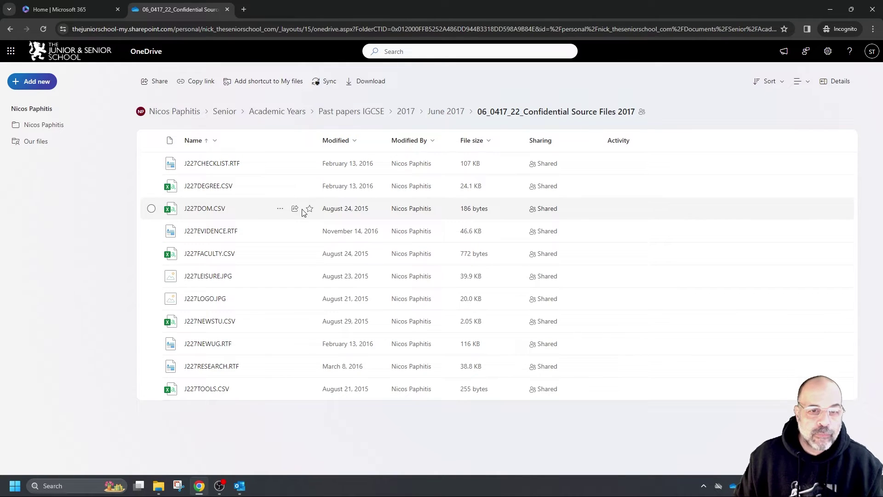
Add a shortcut to J227DOM.CSV in a new red folder named Admin created within Shared files with me
left_click(280, 210)
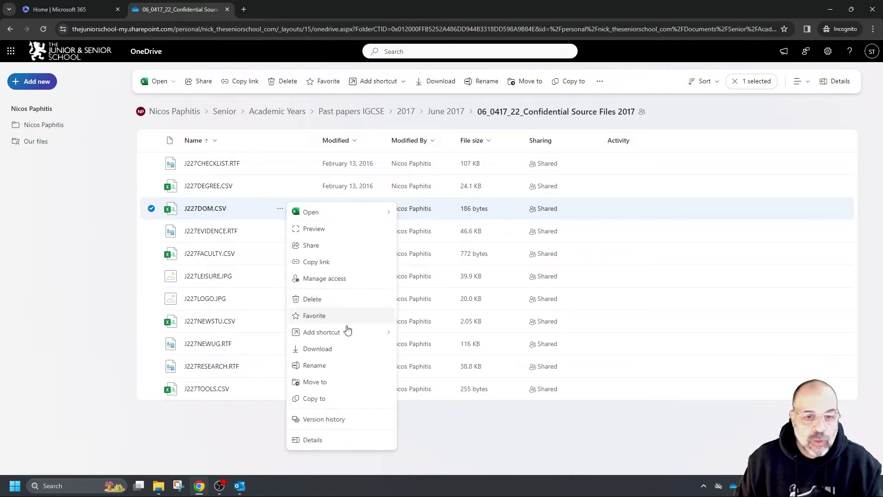
mouse_move(343, 339)
left_click(420, 352)
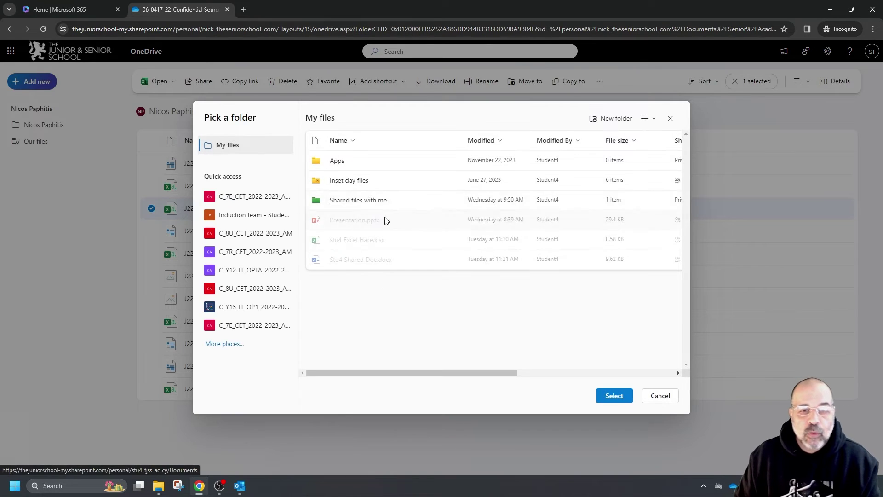
left_click(369, 204)
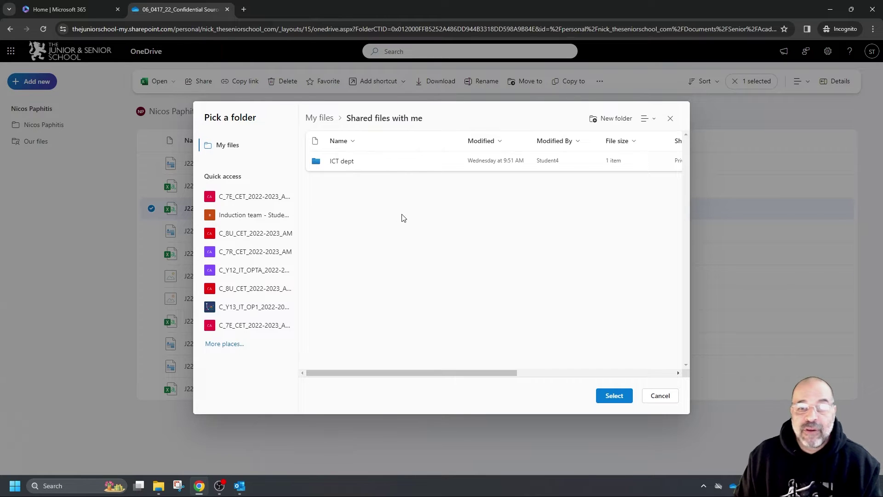
left_click(602, 118)
left_click(478, 207)
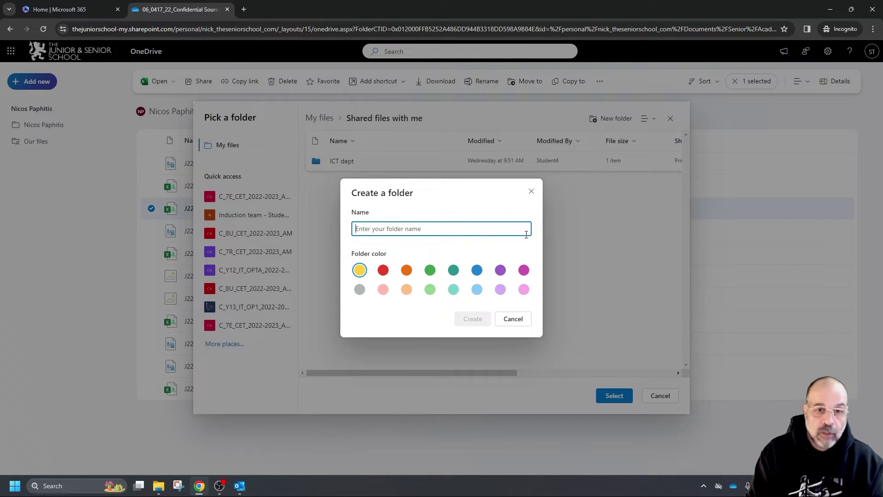
type("Admin")
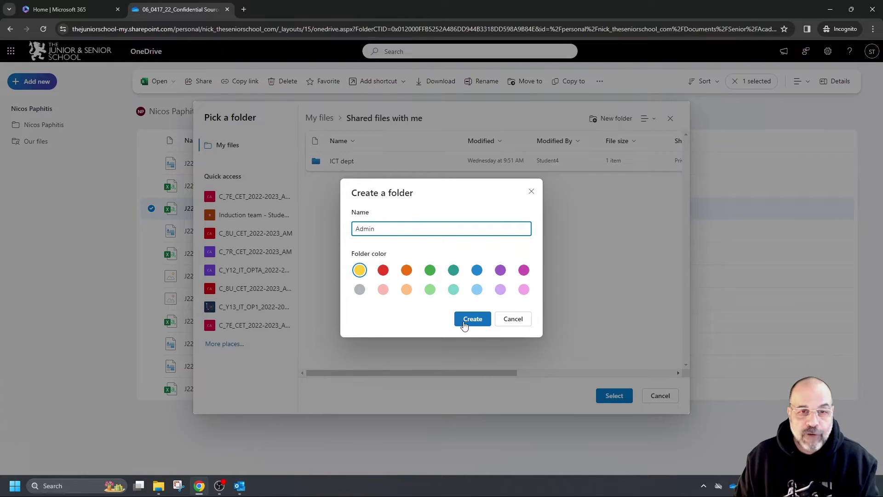
left_click(383, 272)
left_click(383, 271)
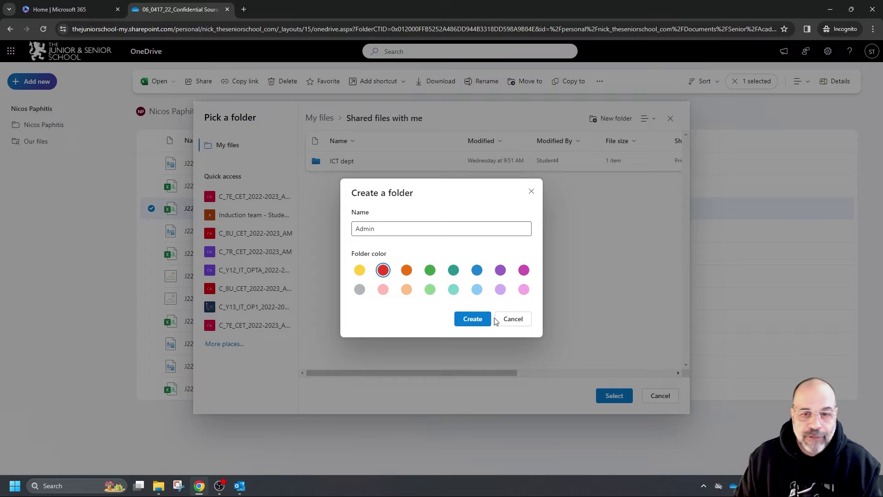
left_click(480, 319)
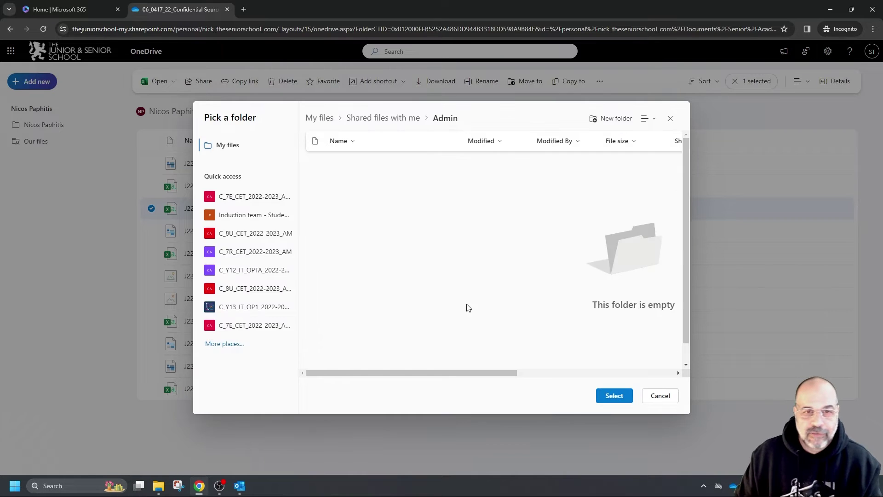
left_click(605, 398)
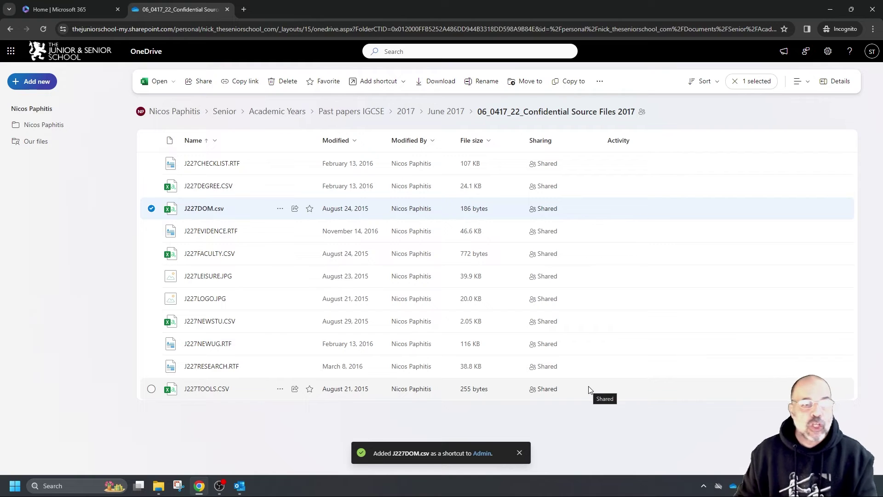
Open OneDrive's own files, check the shortcuts in the Admin and ICT dept folders of Shared files with me, and return to My files
left_click(10, 51)
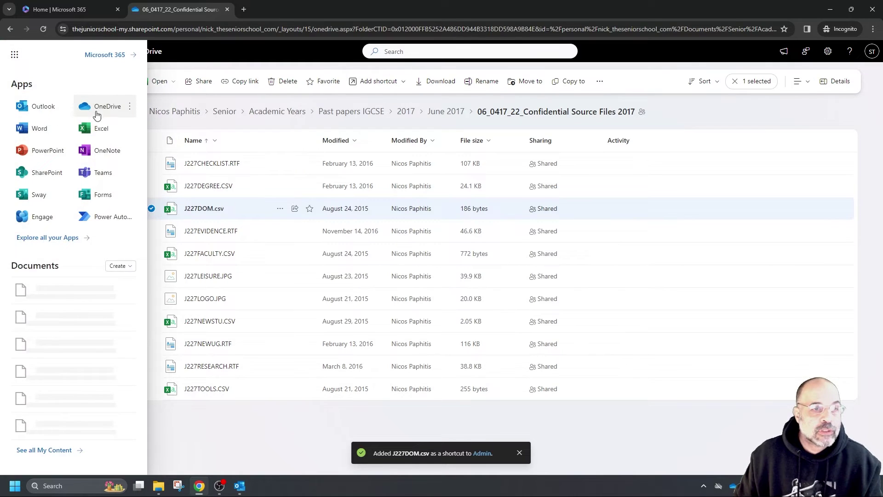
left_click(97, 107)
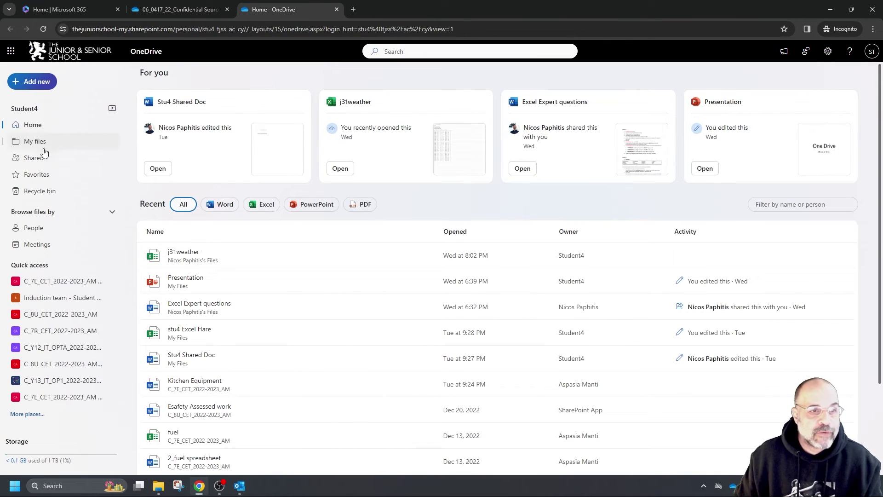
left_click(37, 142)
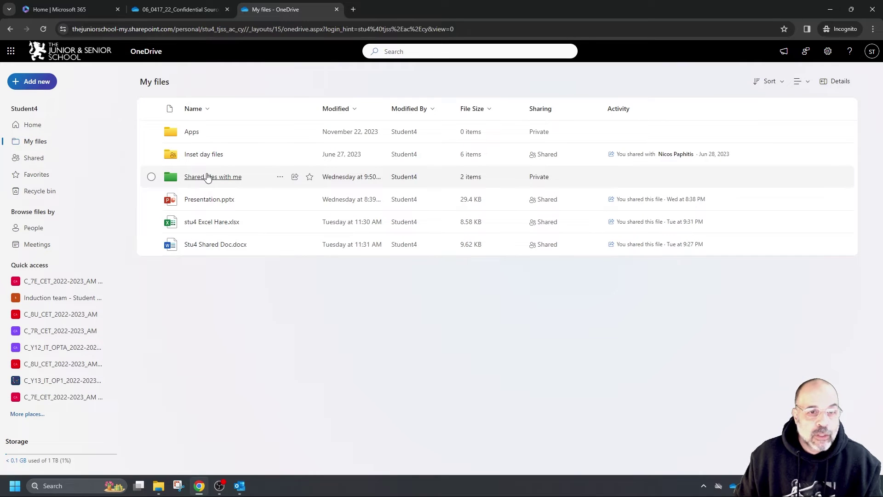
left_click(201, 179)
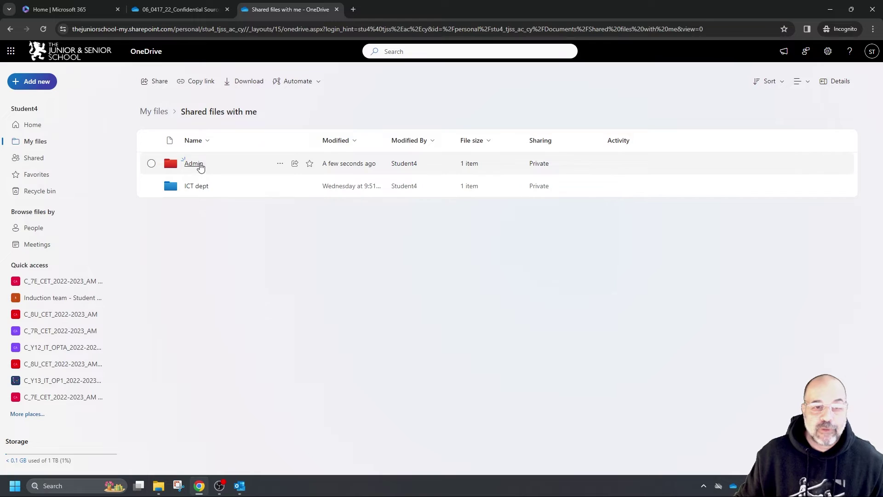
left_click(202, 165)
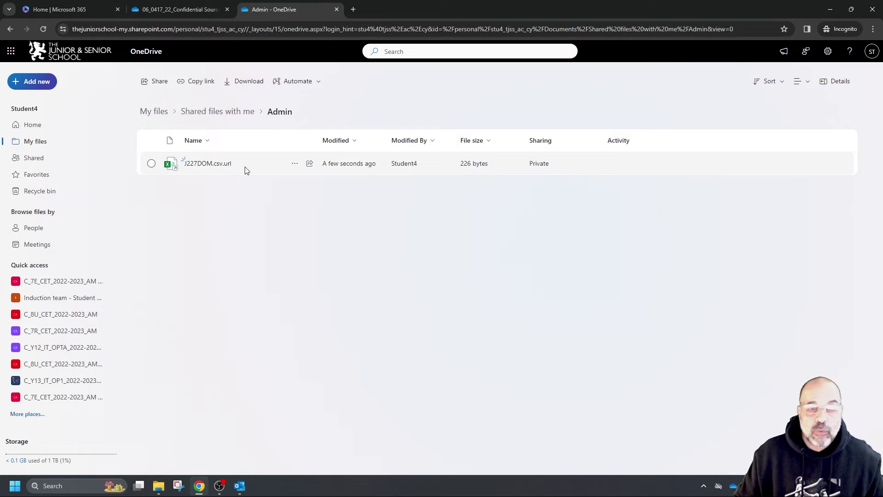
left_click(212, 112)
left_click(194, 186)
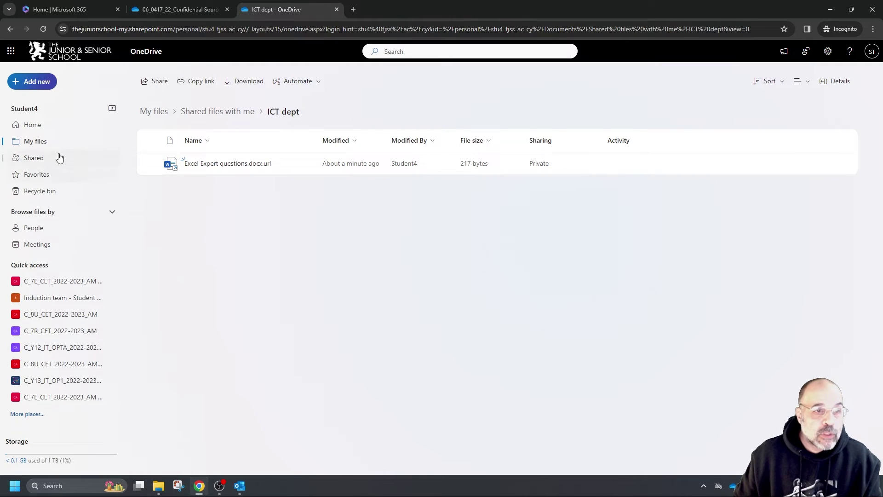
left_click(39, 142)
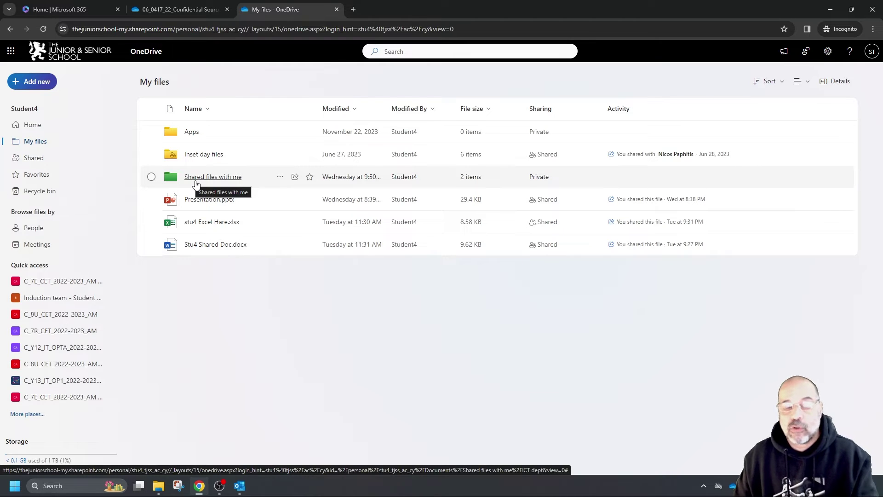
Switch to File Explorer to view the EK subfolder of the synced OneDrive folder Shared with me, and minimize the window
mouse_move(161, 491)
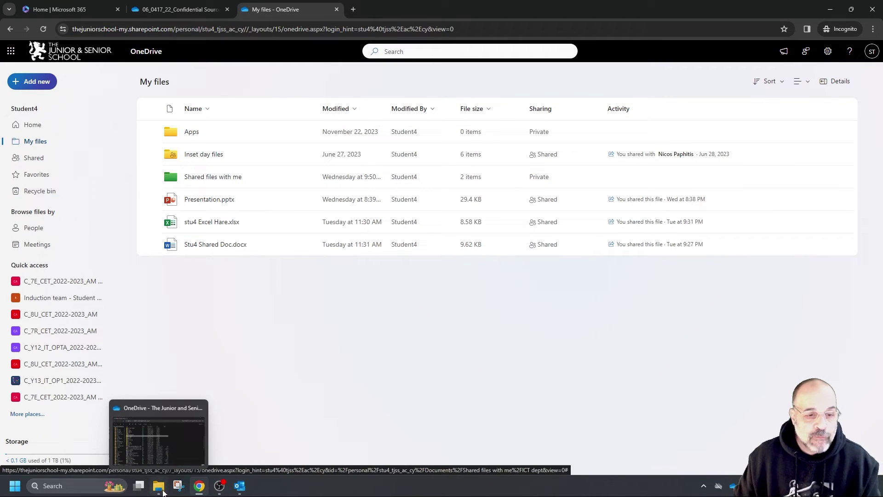
left_click(161, 490)
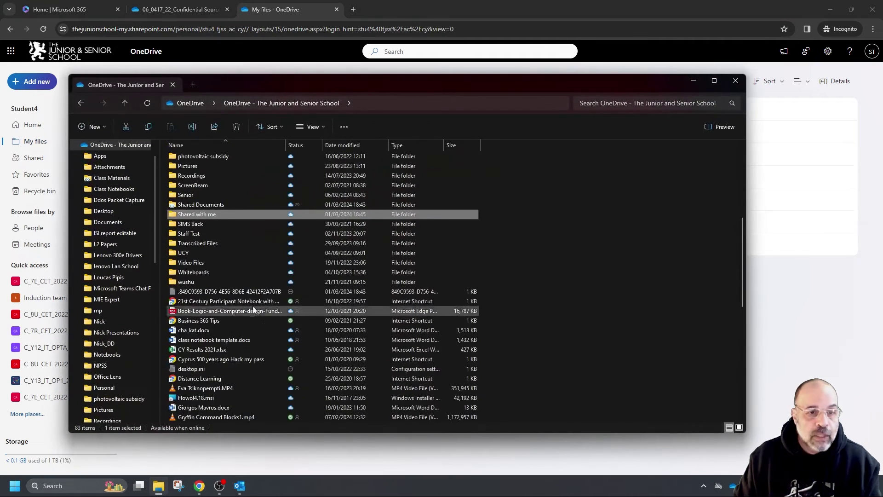
double_click(209, 215)
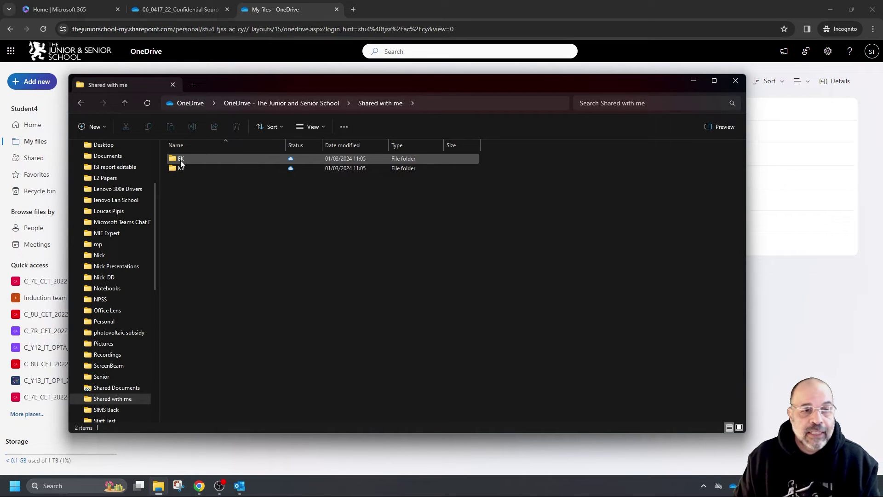
left_click(207, 158)
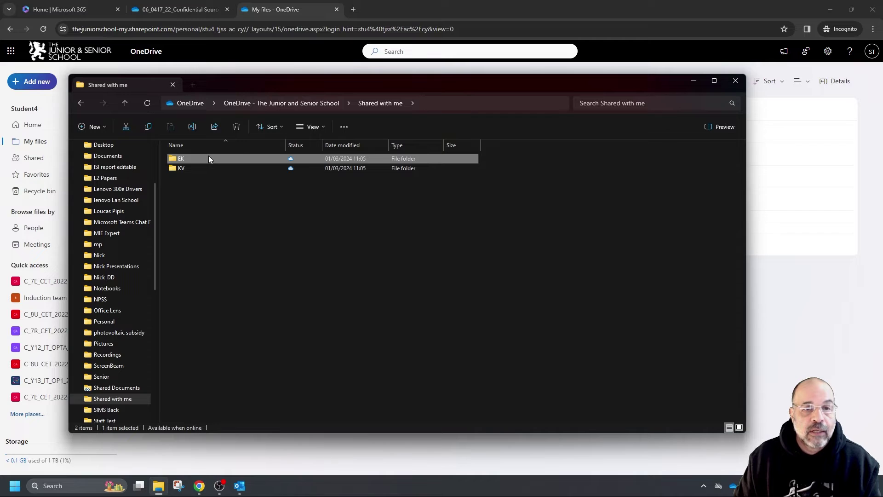
double_click(209, 158)
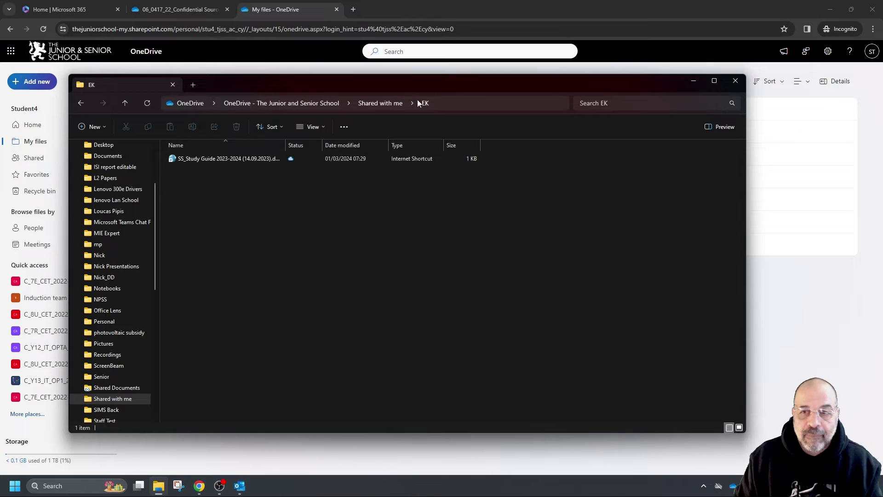
left_click(693, 82)
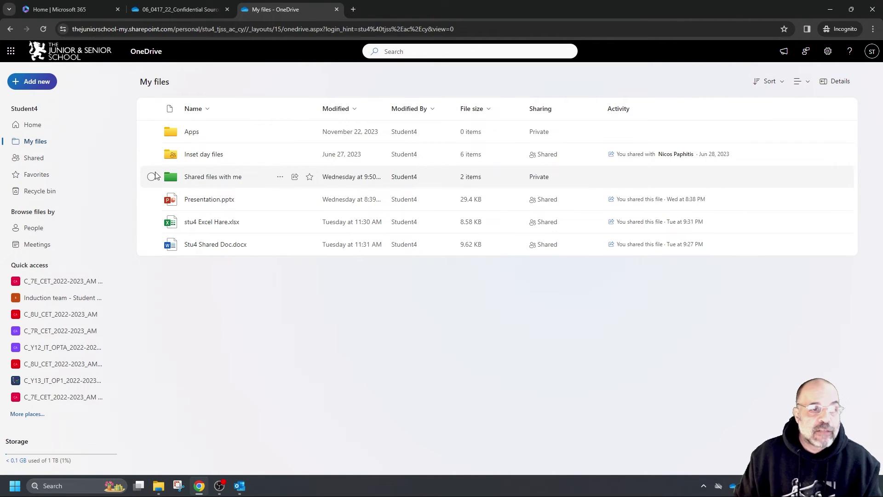
View the contents of 06_0417_22_Confidential Source Files 2017 from the items shared with you, and return to the shared list
left_click(52, 159)
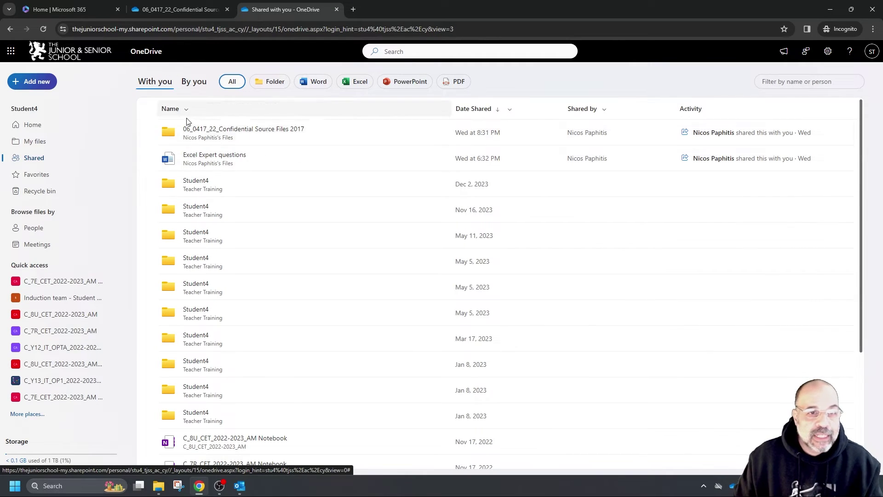
left_click(252, 131)
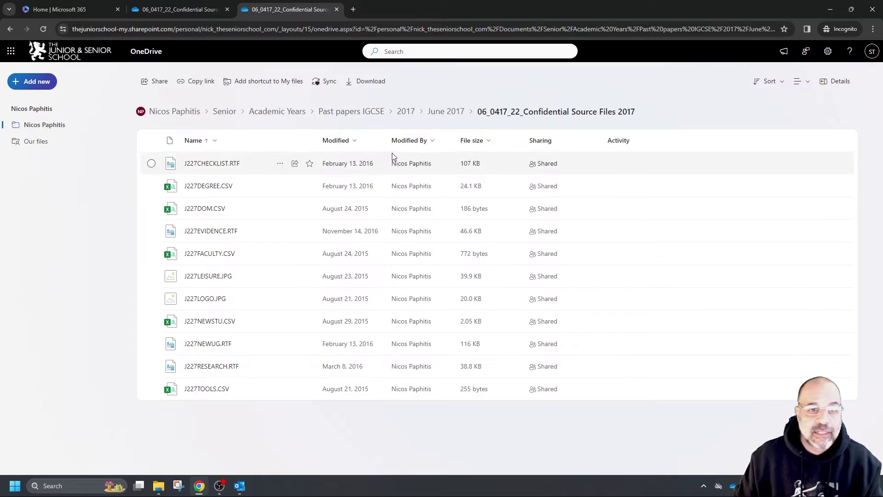
left_click(6, 29)
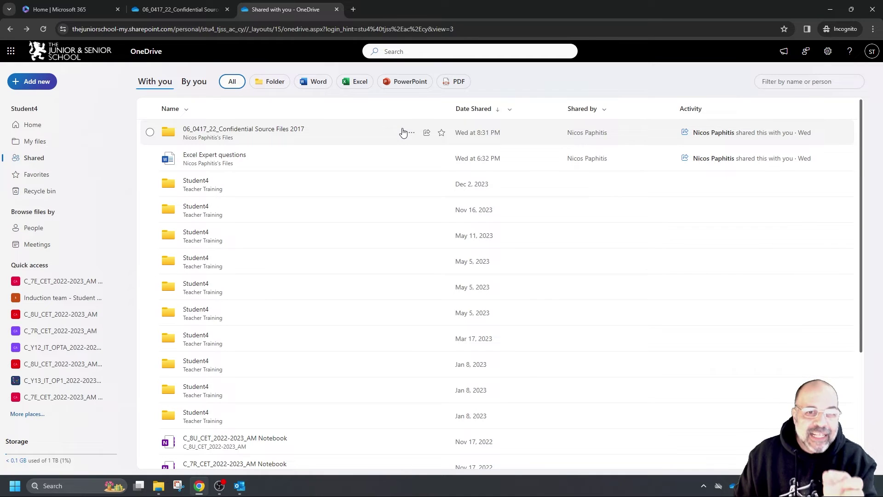
Compare the shortcut options offered for the shared folder 06_0417_22_Confidential Source Files 2017 and the Excel Expert questions document
left_click(412, 133)
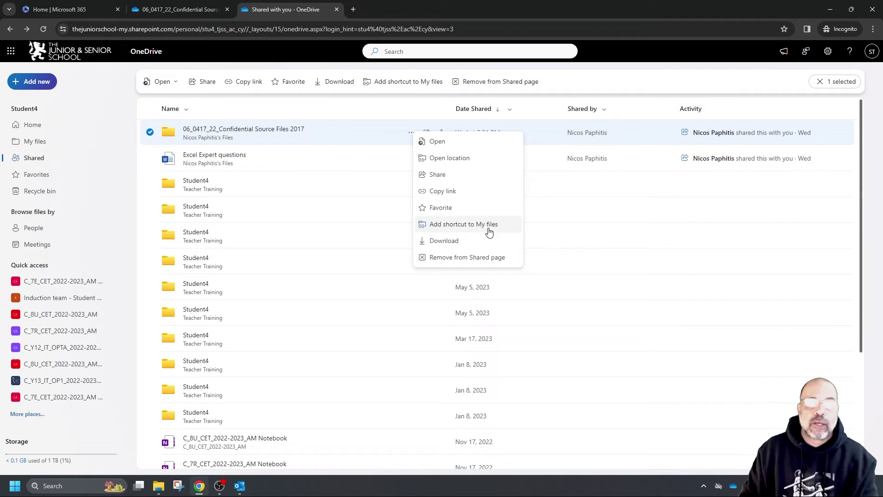
left_click(449, 114)
left_click(411, 158)
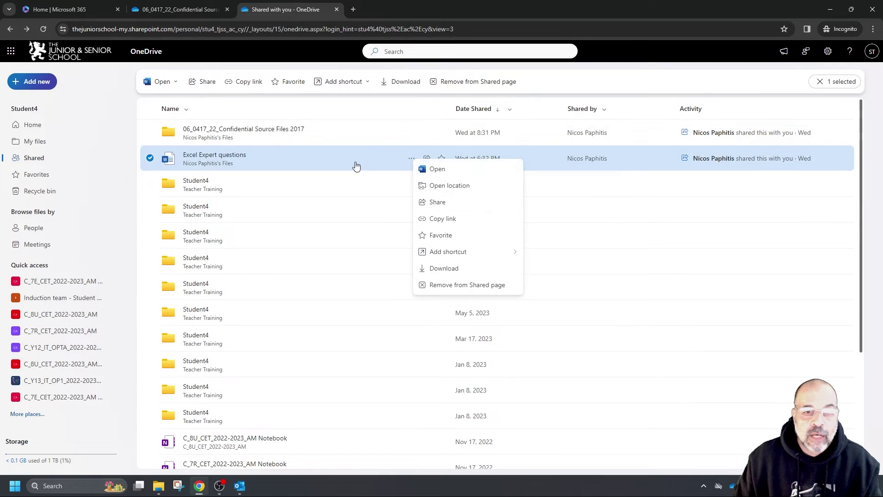
mouse_move(456, 257)
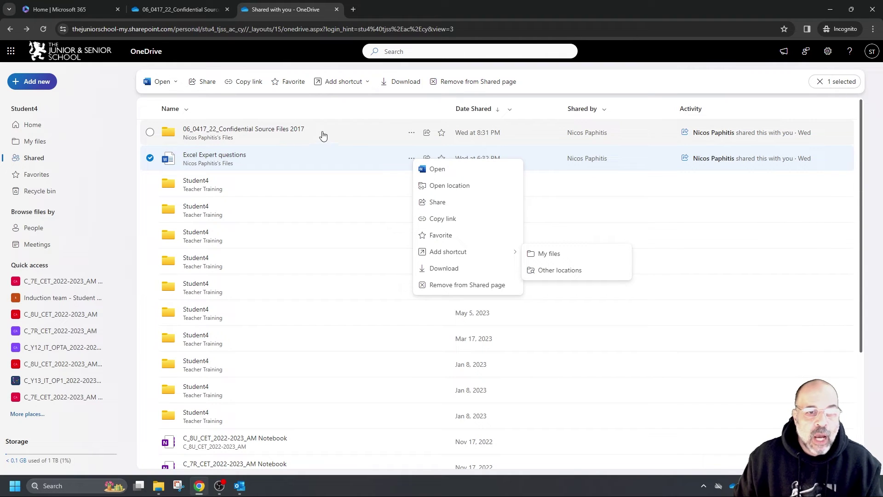
Copy the link to the shared folder 06_0417_22_Confidential Source Files 2017, allowing the site clipboard access
left_click(411, 133)
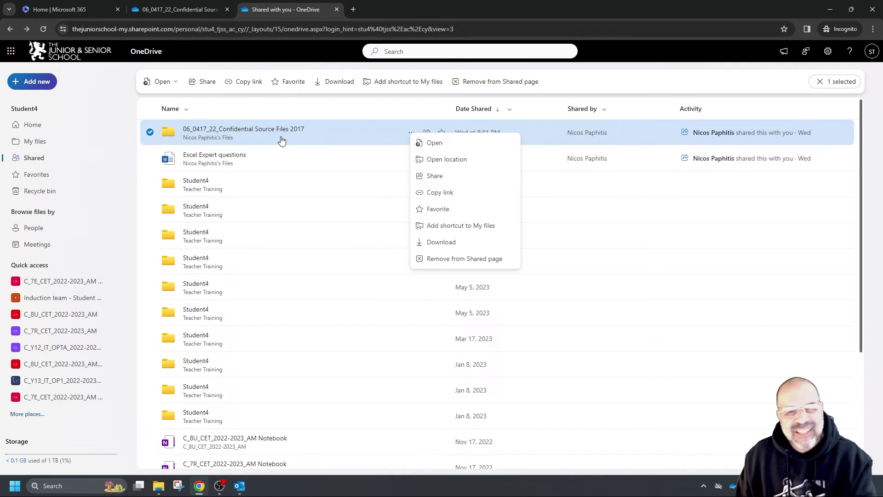
left_click(448, 195)
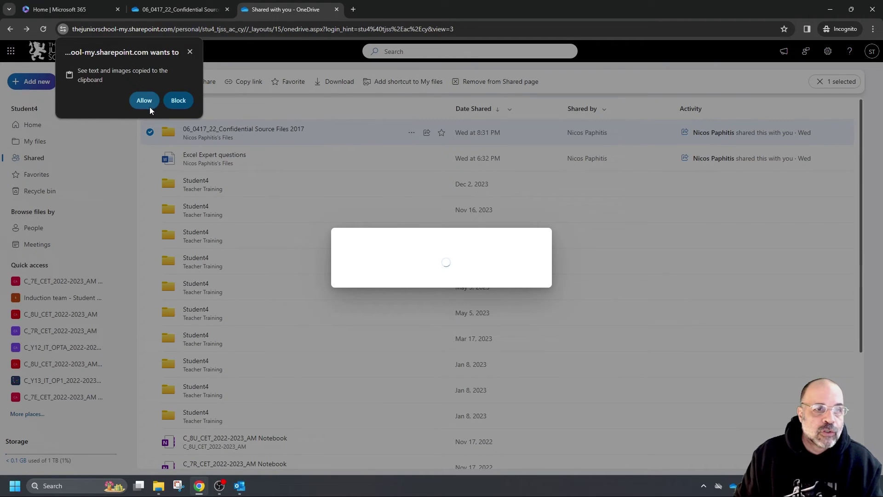
left_click(145, 101)
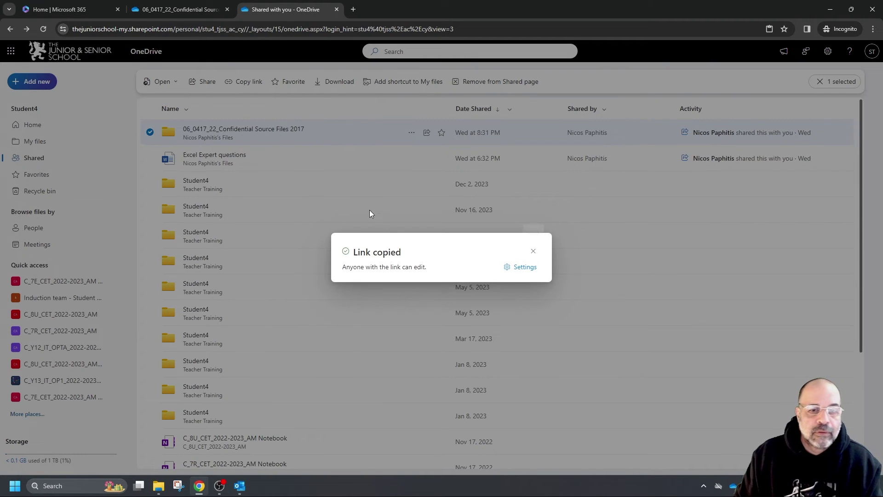
left_click(534, 251)
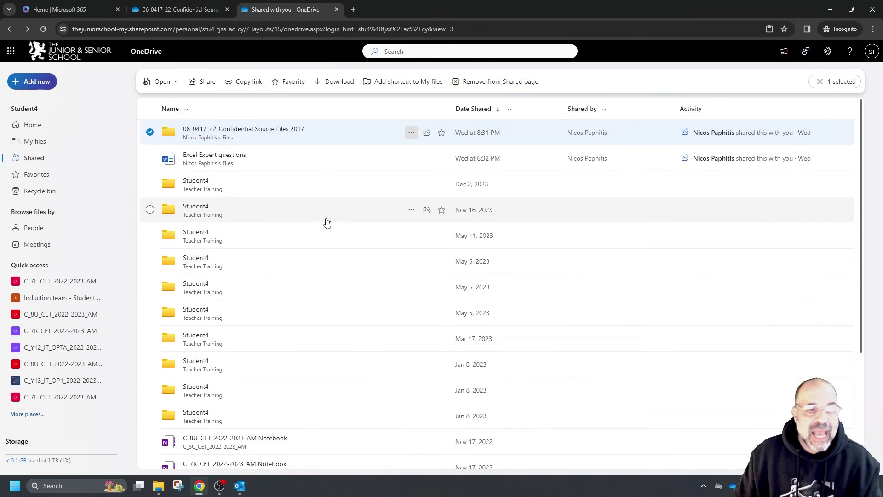
In the ICT dept folder of Shared files with me, create a link to the copied folder address named Past paper exercise
left_click(35, 141)
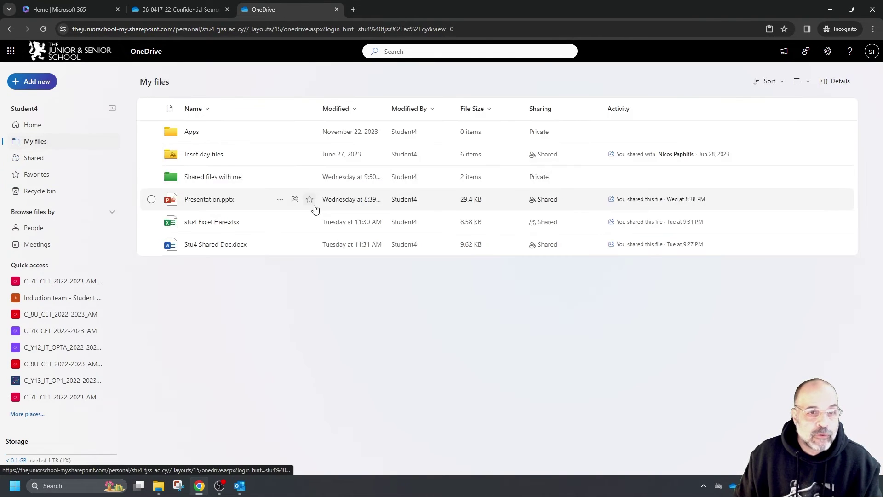
left_click(203, 178)
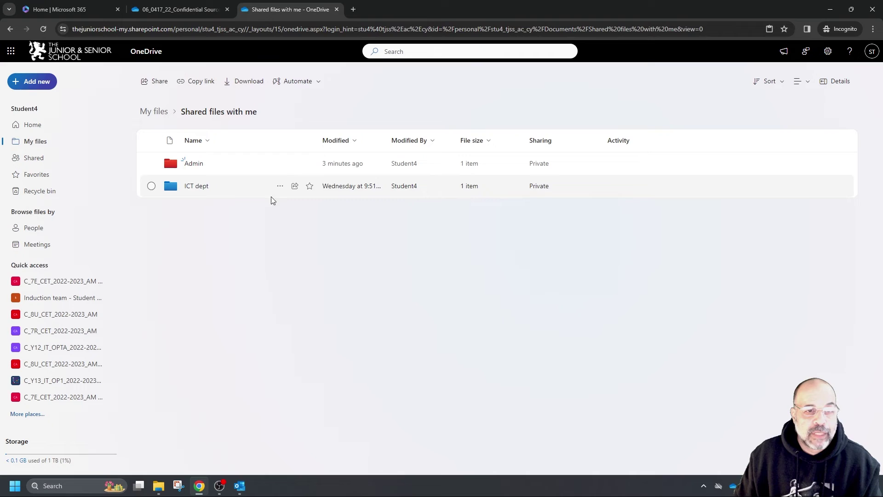
left_click(197, 187)
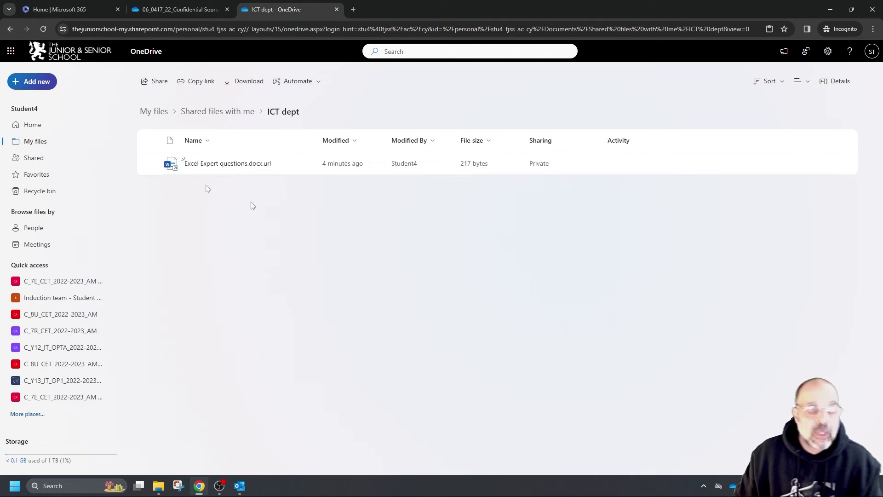
left_click(39, 84)
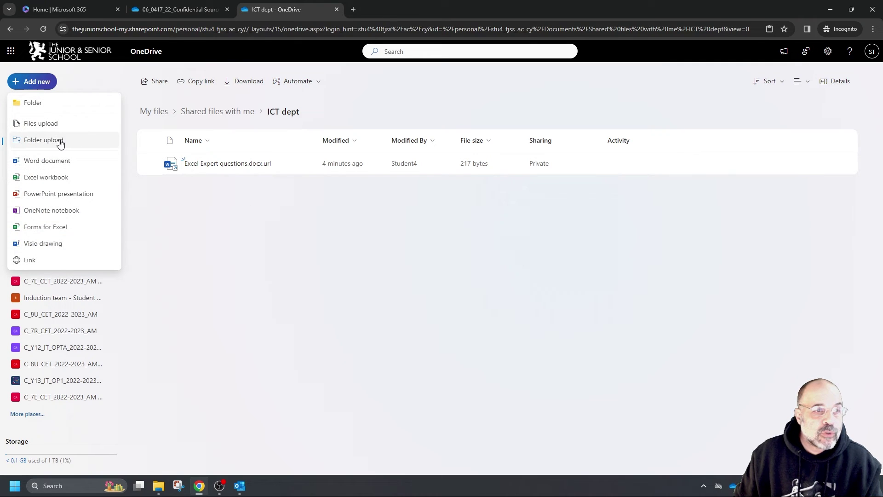
left_click(49, 261)
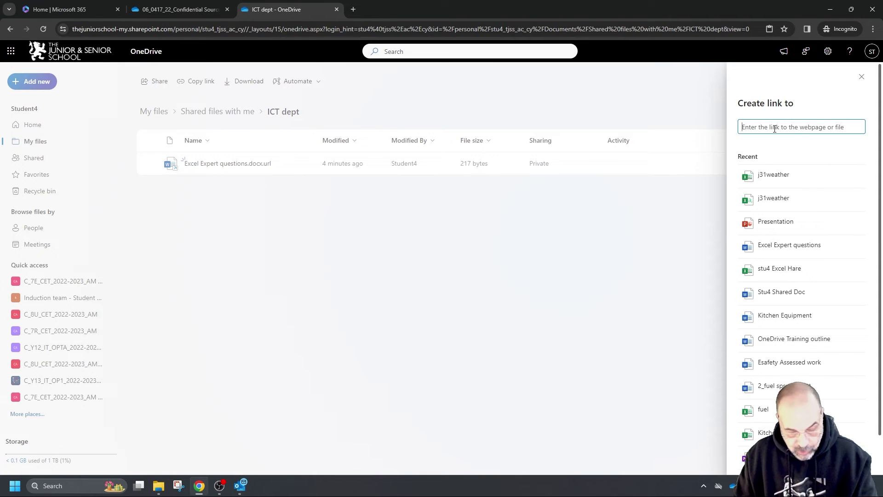
key("ctrl+v")
left_click(771, 183)
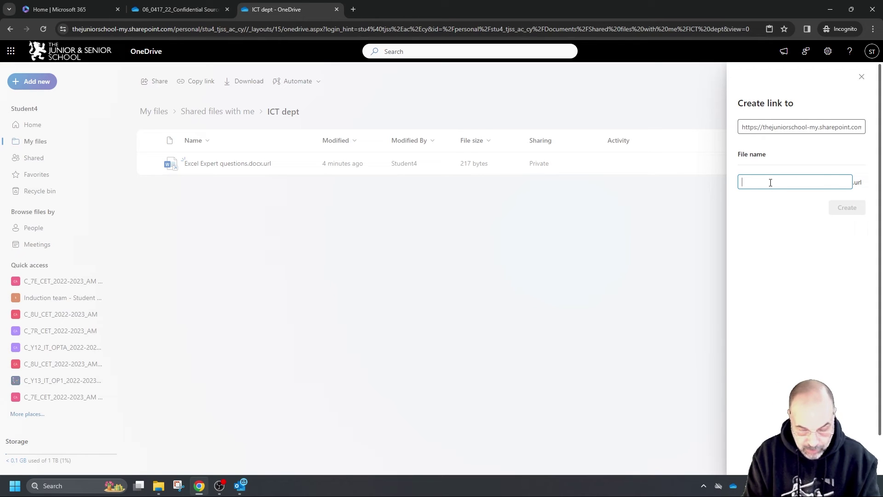
type("Past paper exercise")
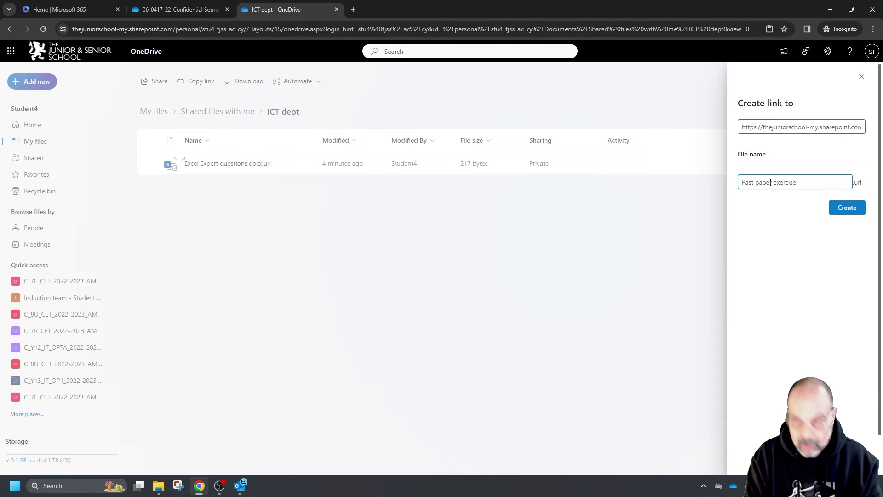
left_click(834, 209)
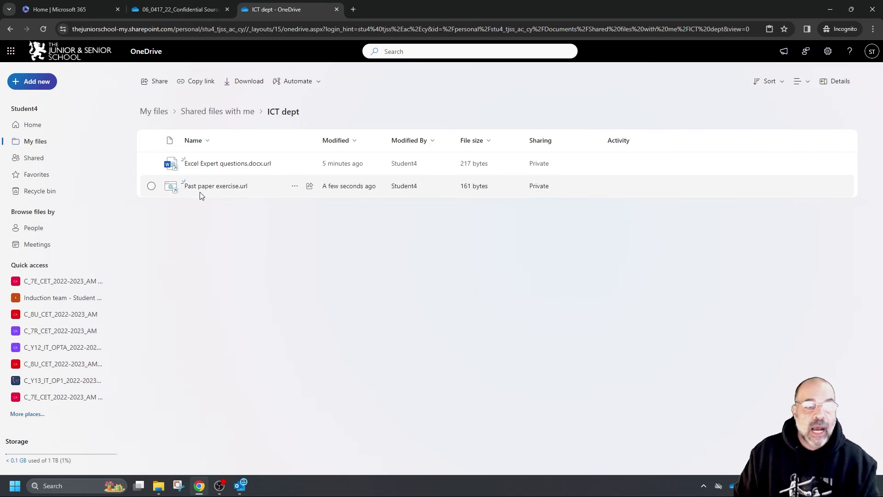
Test the Past paper exercise link, and go back to the Shared files with me folder
left_click(223, 186)
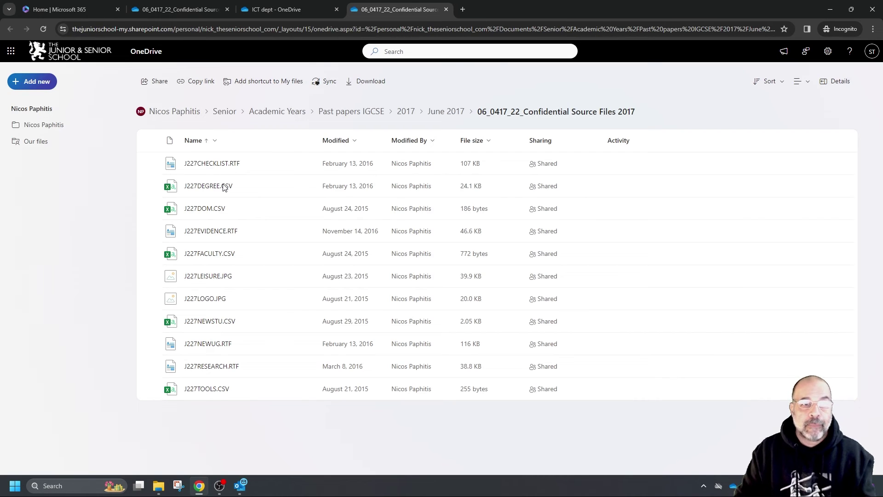
left_click(253, 11)
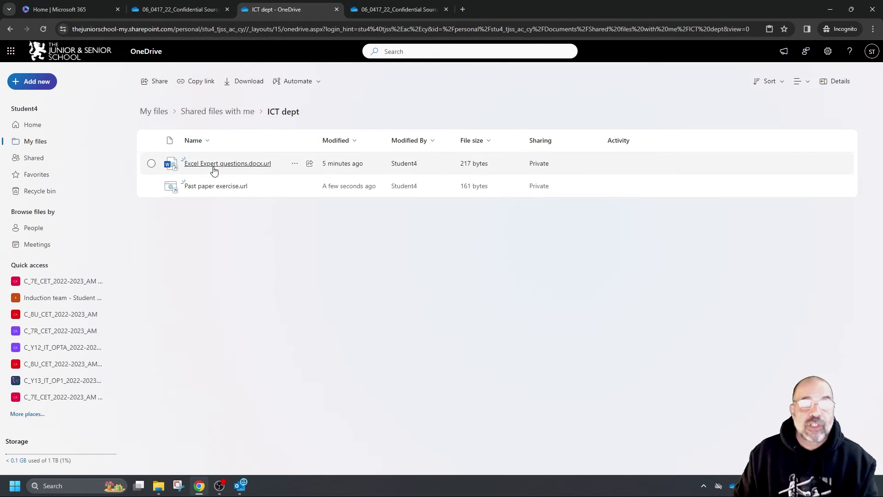
left_click(9, 29)
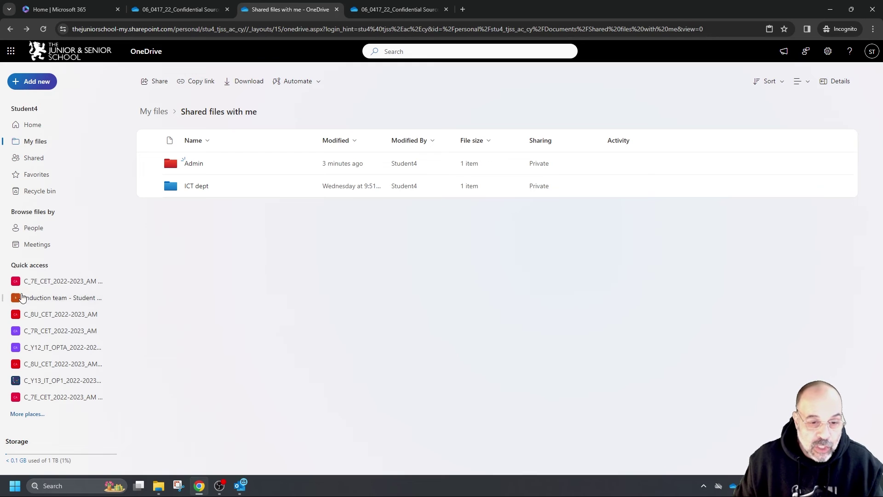
Switch to Outlook and examine the hyperlink options for both presentation links in the shared file email
mouse_move(241, 487)
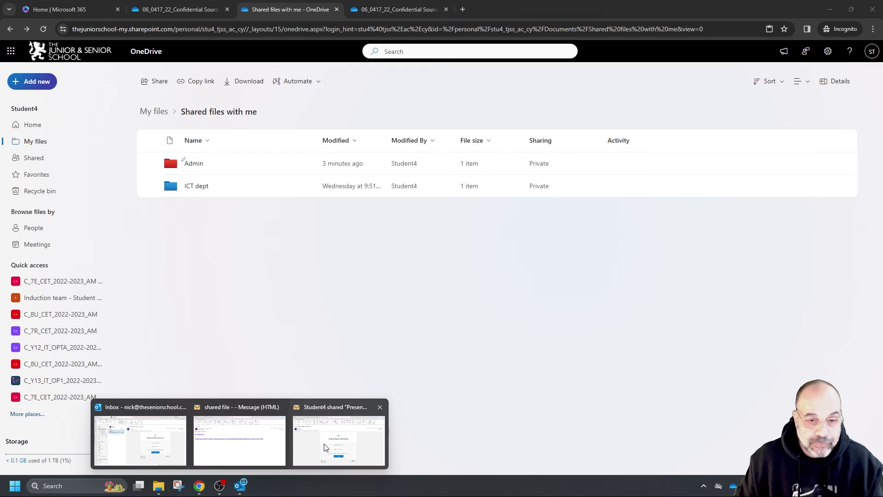
left_click(339, 437)
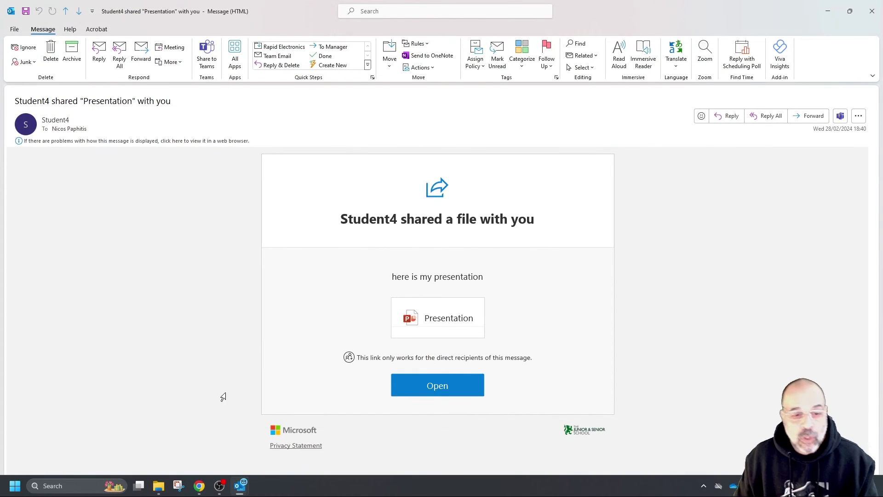
mouse_move(241, 486)
left_click(248, 452)
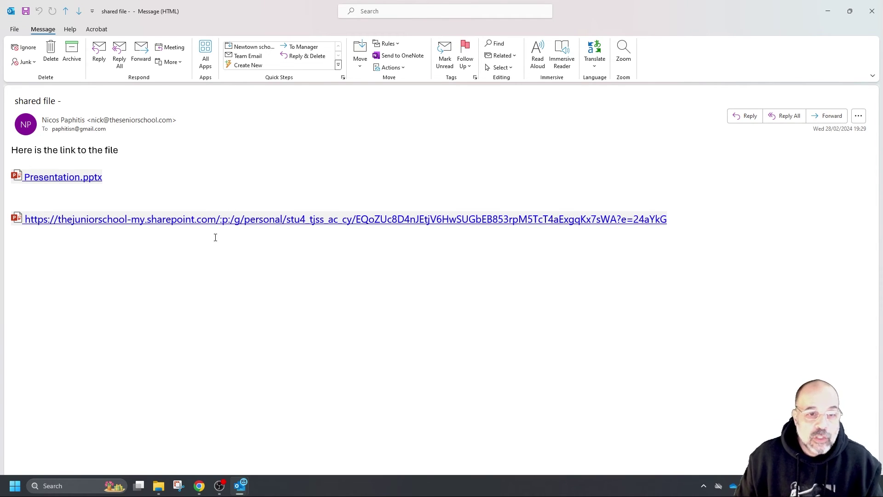
right_click(293, 223)
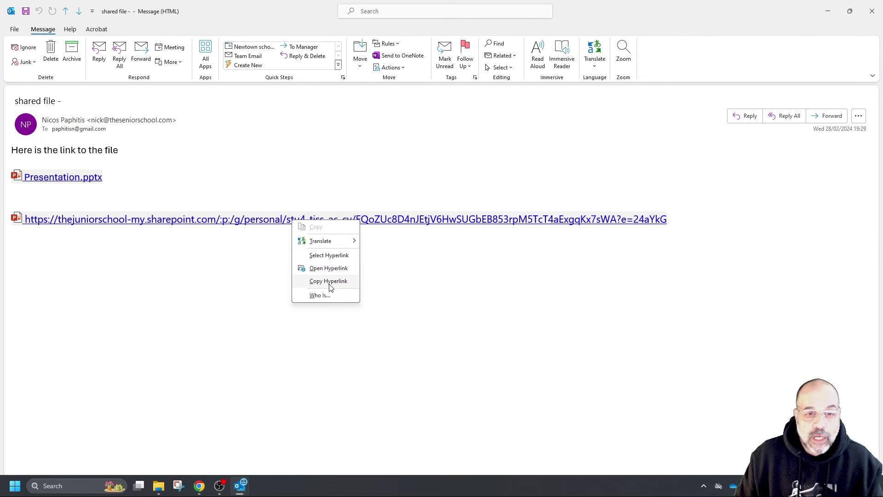
left_click(94, 182)
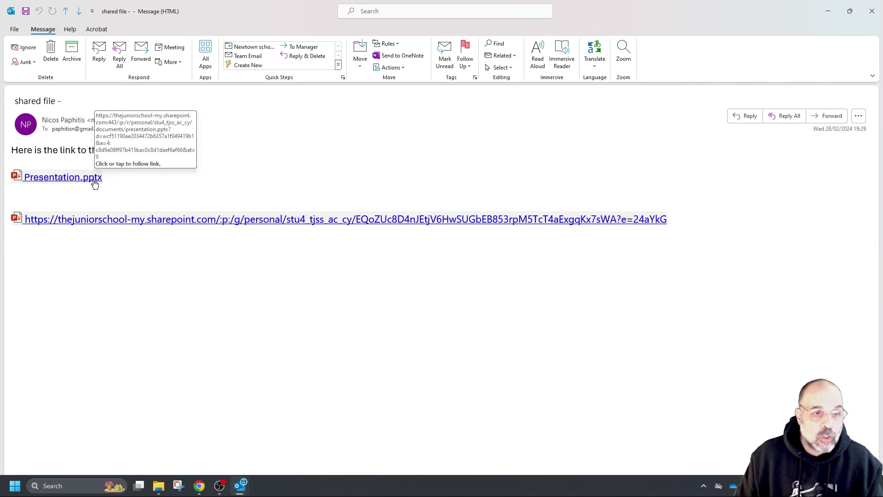
right_click(94, 182)
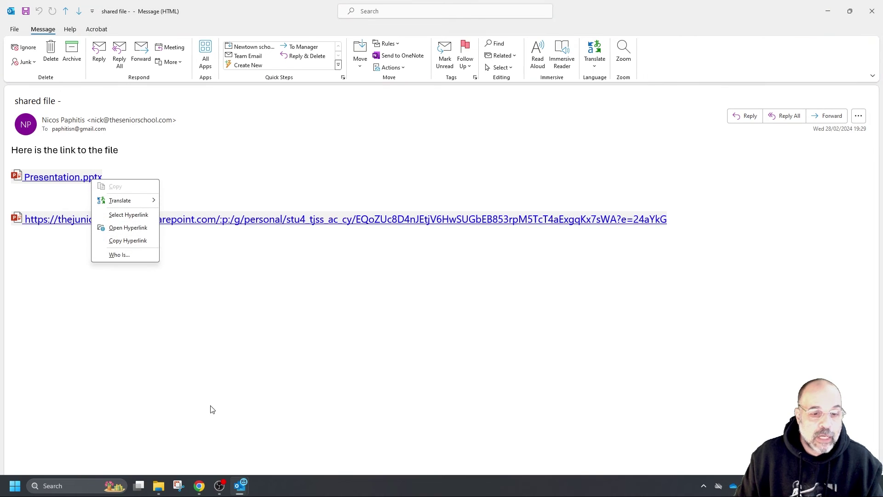
Copy the hyperlink of the Presentation file from the email notifying that it was shared
mouse_move(239, 485)
left_click(341, 434)
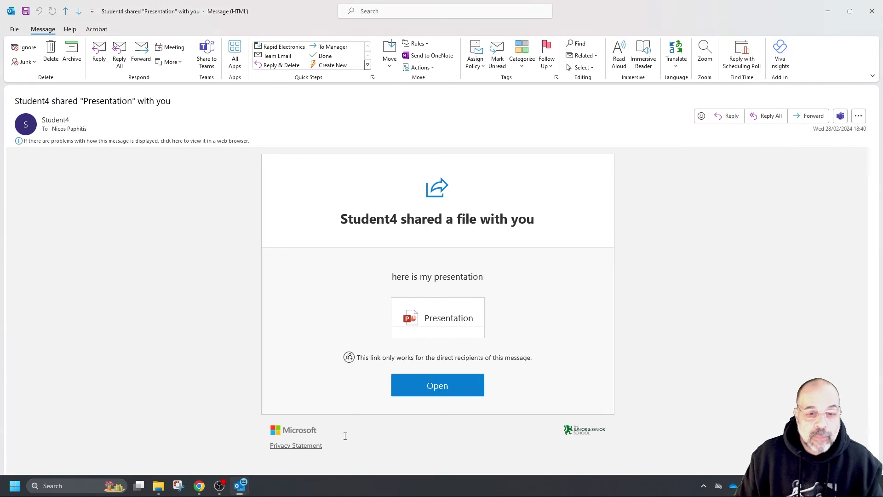
right_click(430, 325)
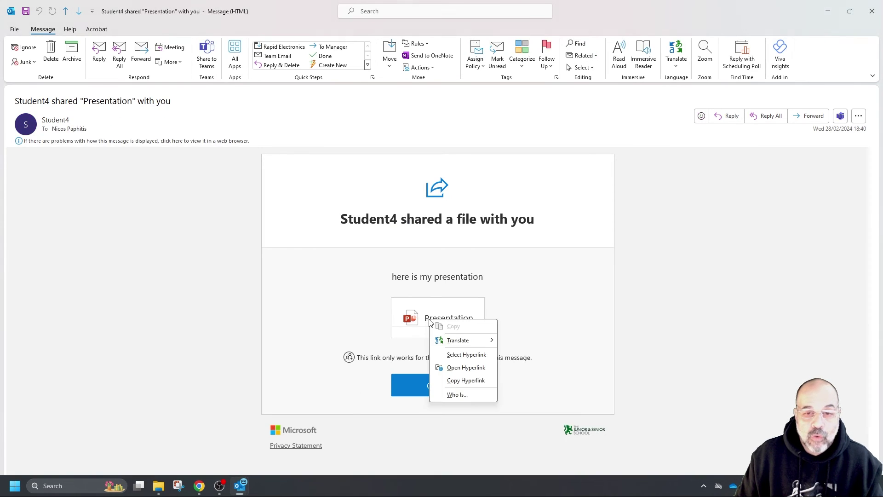
left_click(481, 381)
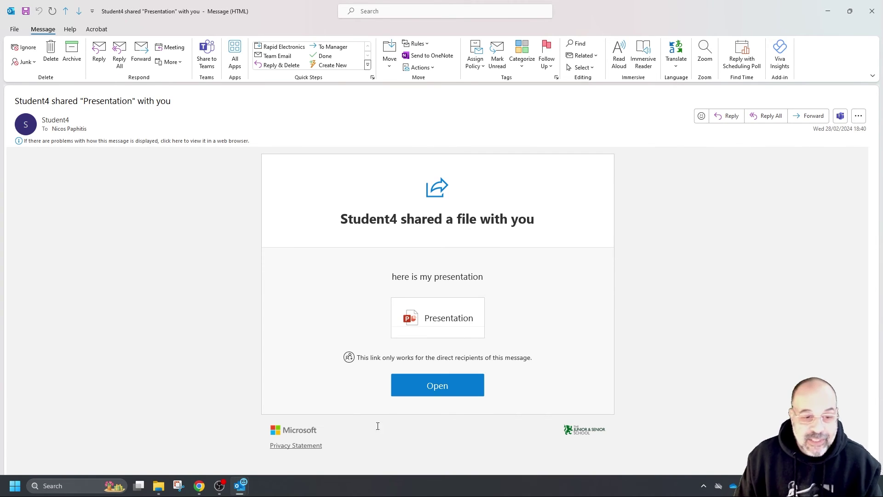
Switch to File Explorer and create a folder named Admin in the synced OneDrive folder Shared with me
left_click(159, 485)
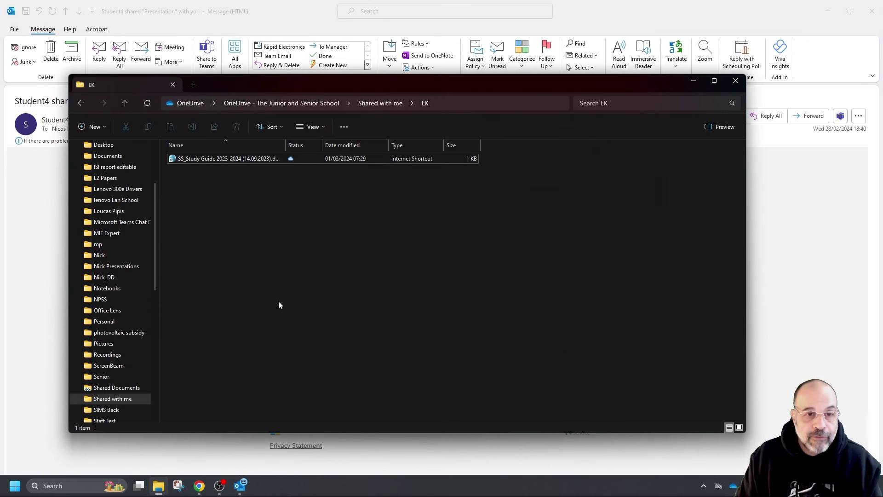
left_click(361, 108)
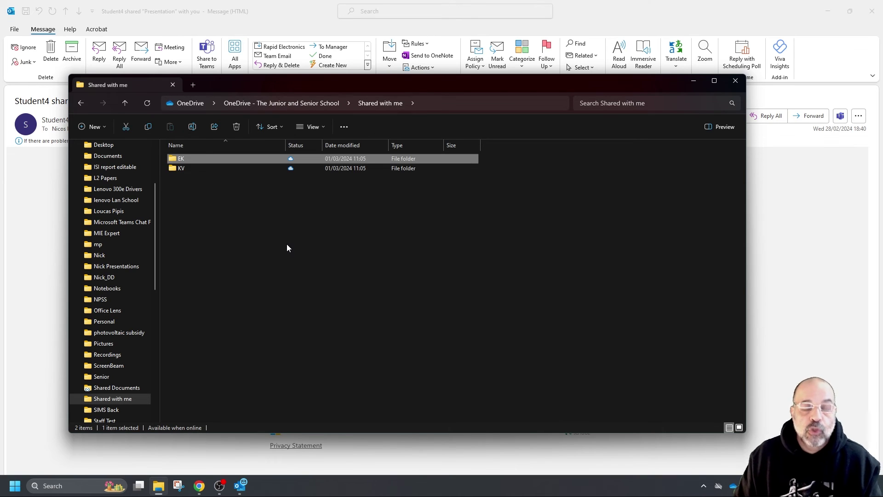
right_click(267, 221)
mouse_move(321, 293)
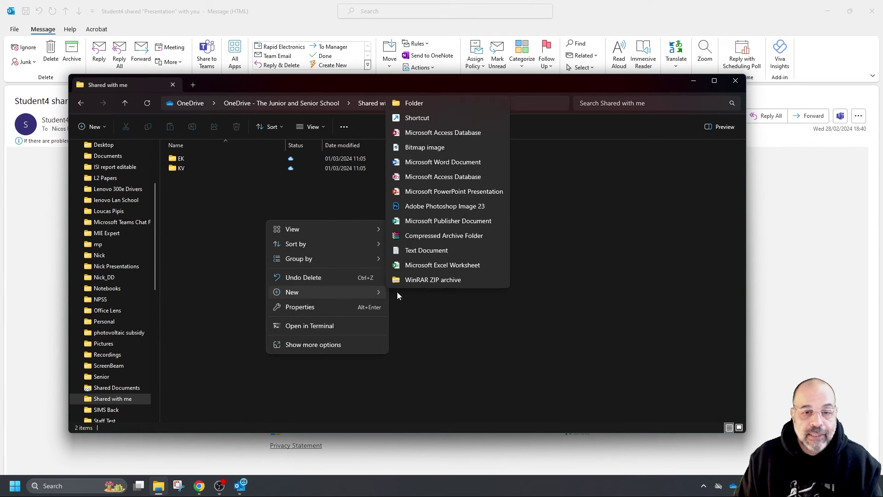
left_click(419, 103)
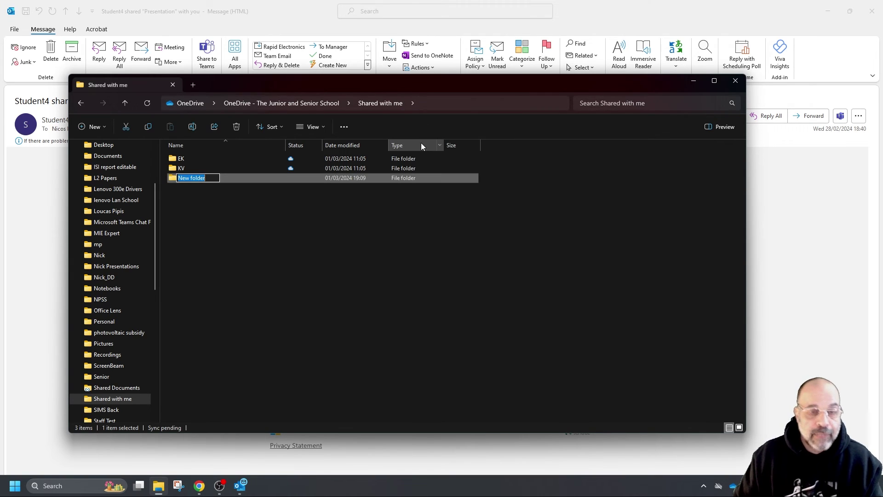
type("Admin")
key("Return")
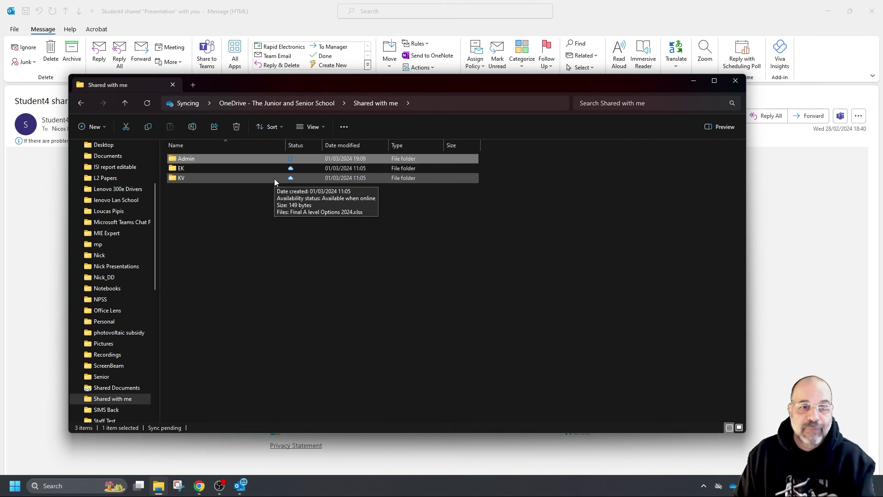
Create a shortcut to the copied presentation link named policy for 2024_25 in the Admin folder, and minimize File Explorer
double_click(234, 158)
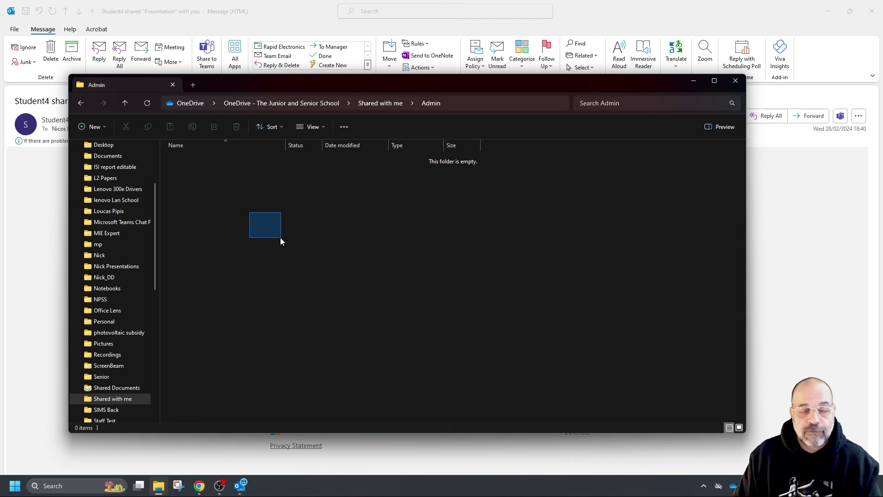
right_click(248, 194)
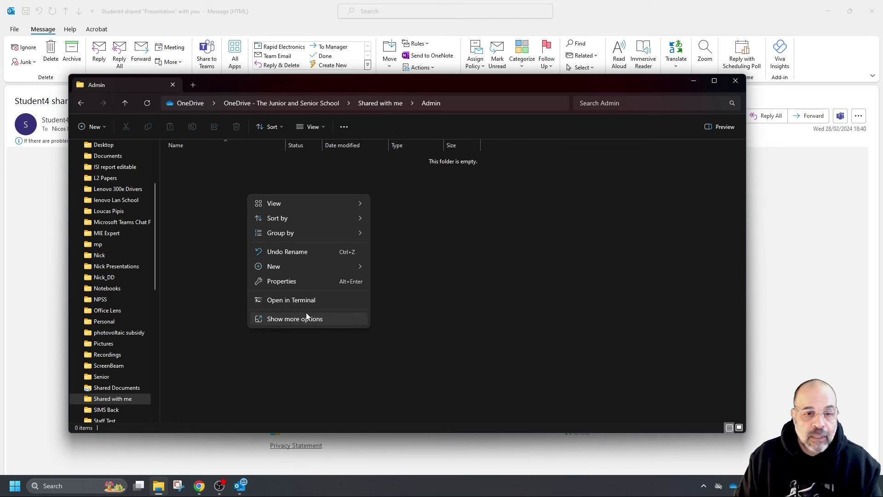
mouse_move(292, 267)
left_click(394, 282)
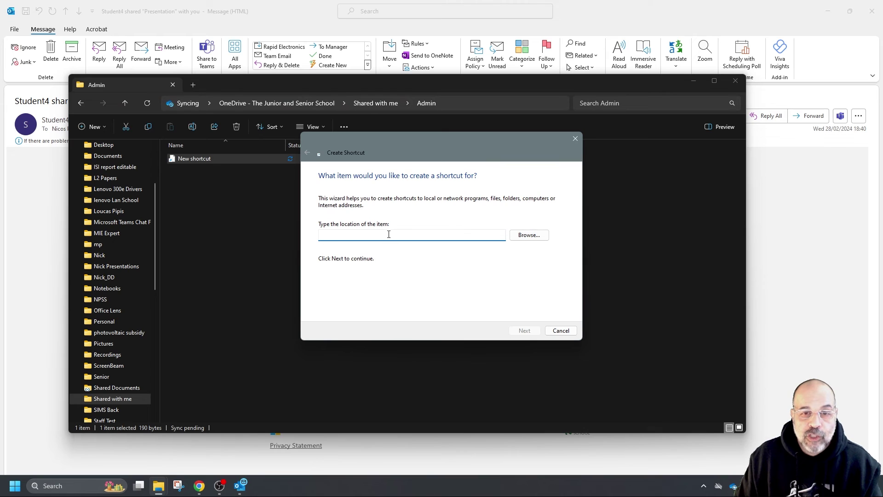
key("ctrl+v")
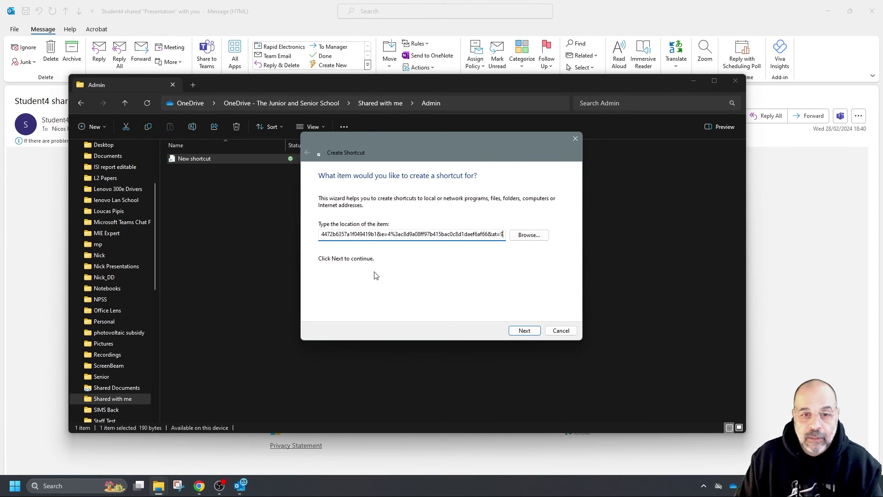
left_click(524, 330)
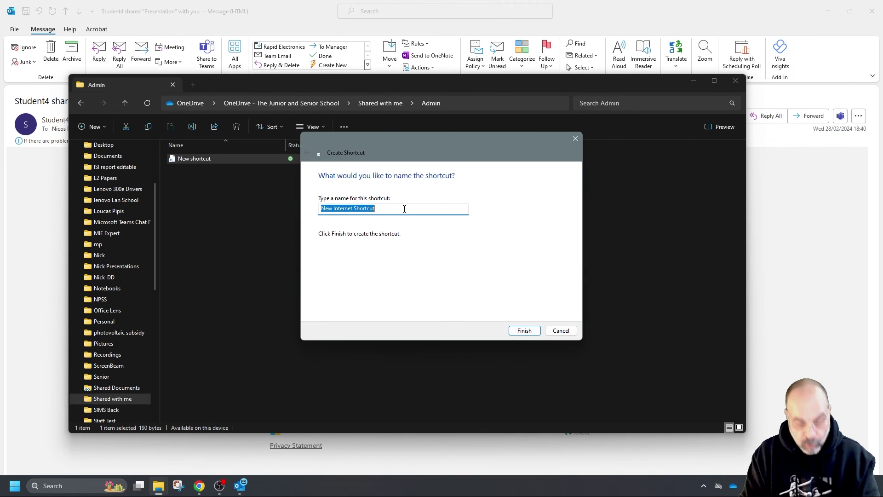
type("policy for 202")
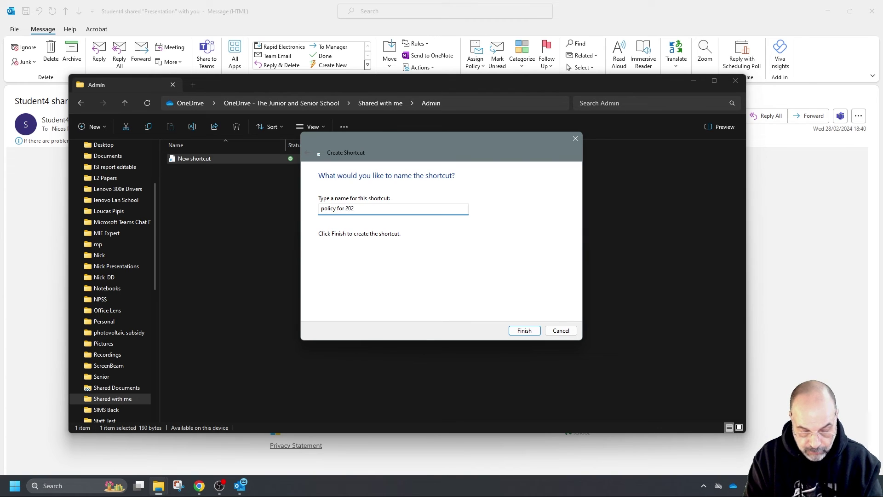
type("4_25")
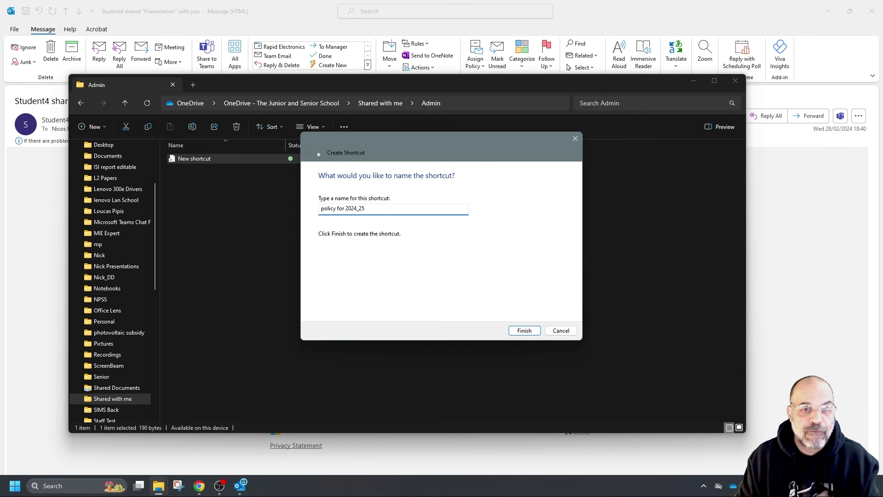
left_click(524, 330)
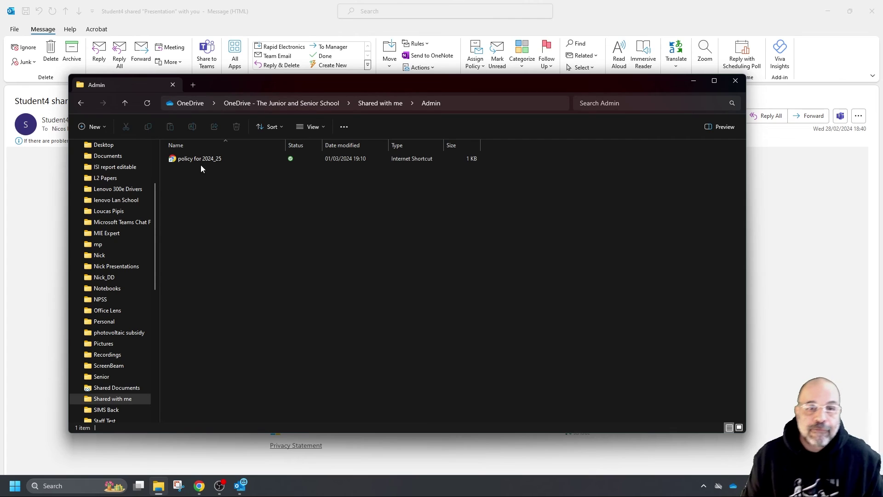
left_click(381, 103)
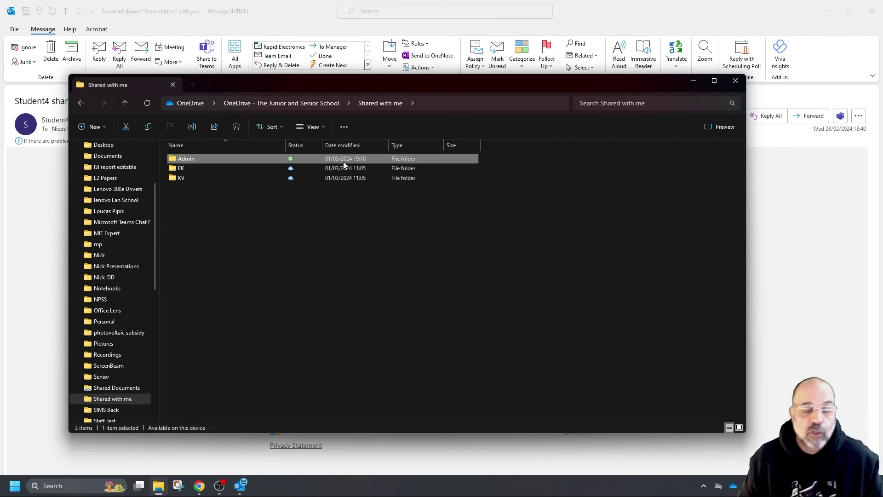
left_click(695, 81)
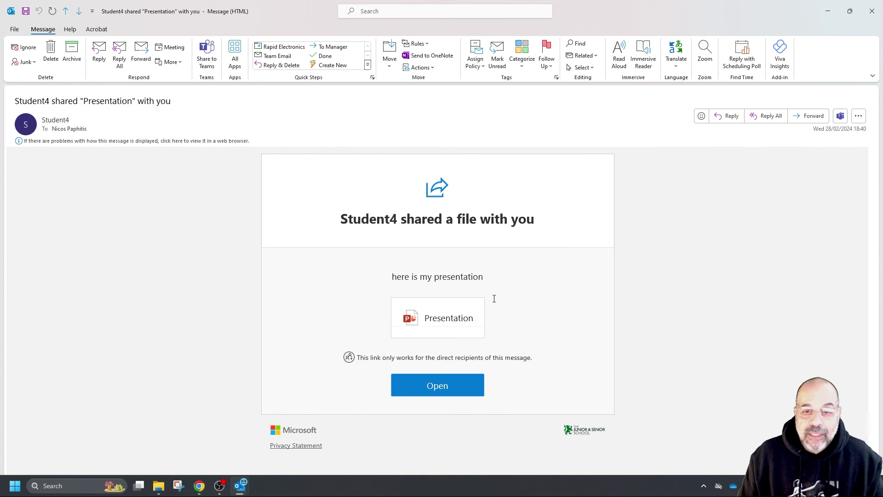
Switch to OneDrive in Chrome and examine the shortcut options for the shared Excel Expert questions document and the 06_0417_22_Confidential Source Files 2017 folder
left_click(199, 486)
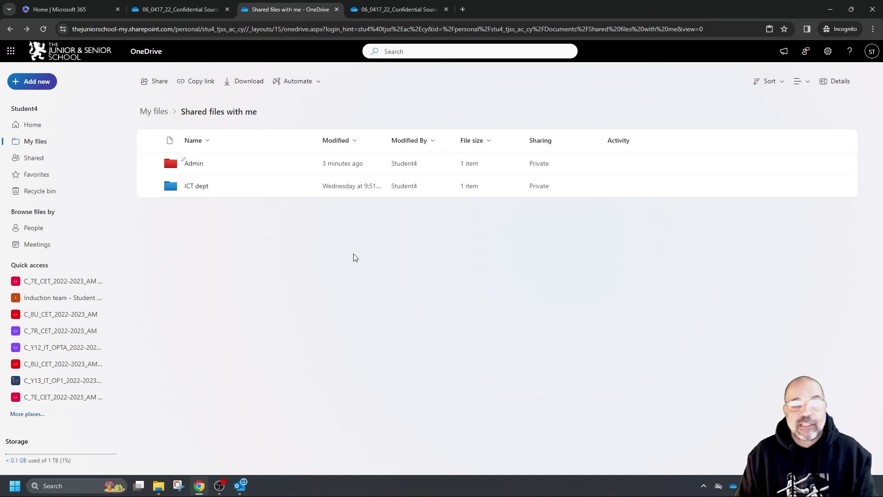
left_click(32, 158)
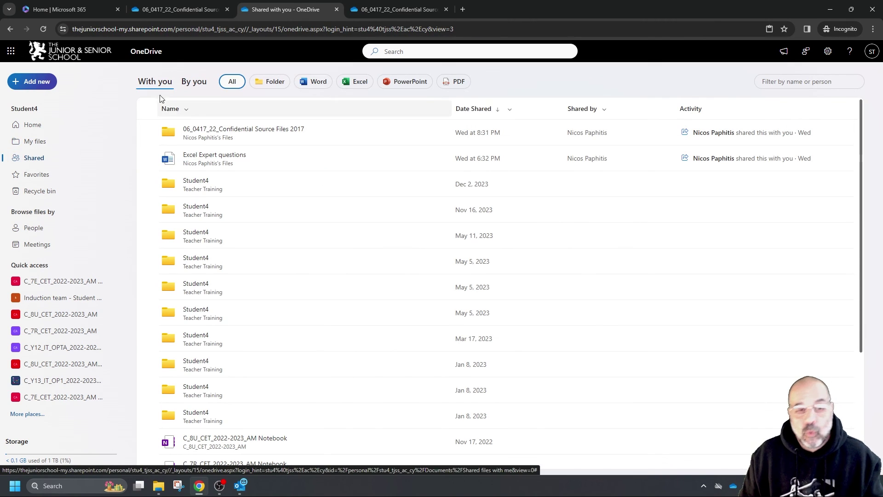
right_click(405, 162)
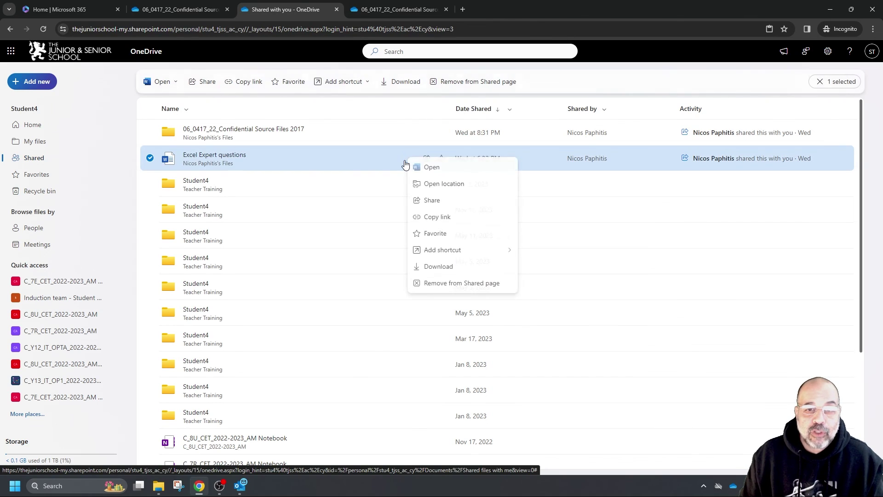
mouse_move(462, 250)
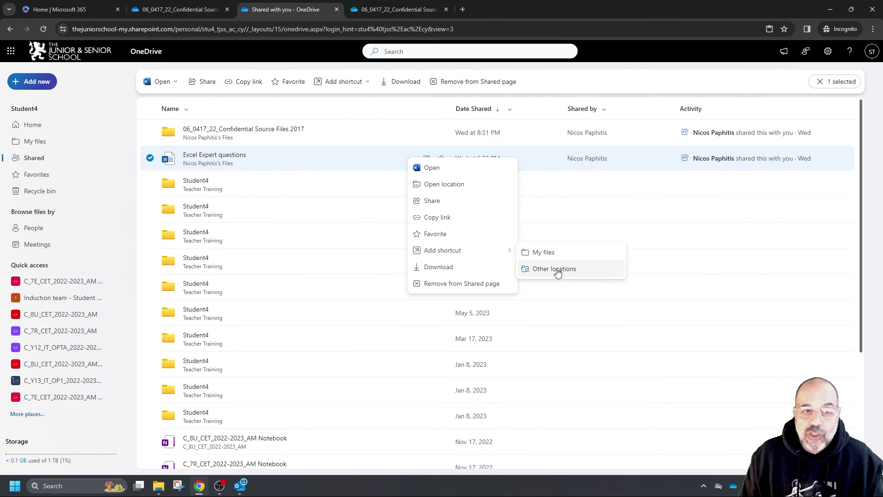
right_click(414, 133)
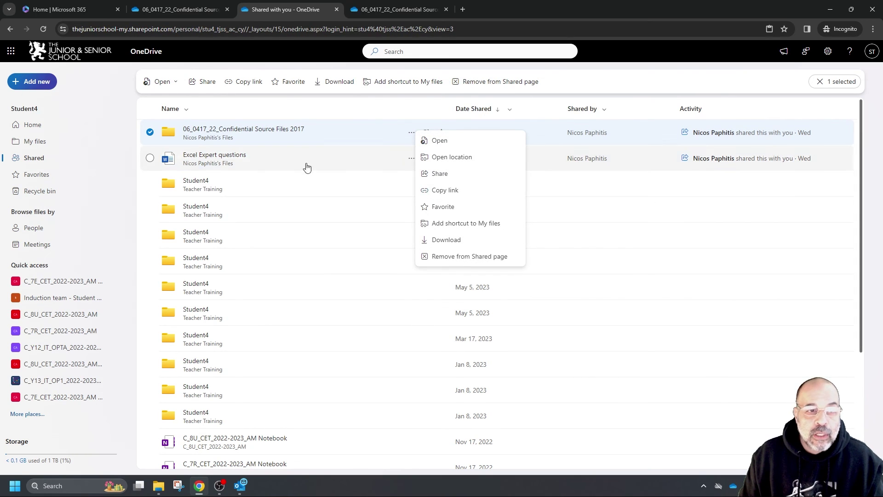
Return to the Shared files with me folder and examine the options for creating a link to the recent Presentation file, without creating it
left_click(35, 141)
left_click(185, 179)
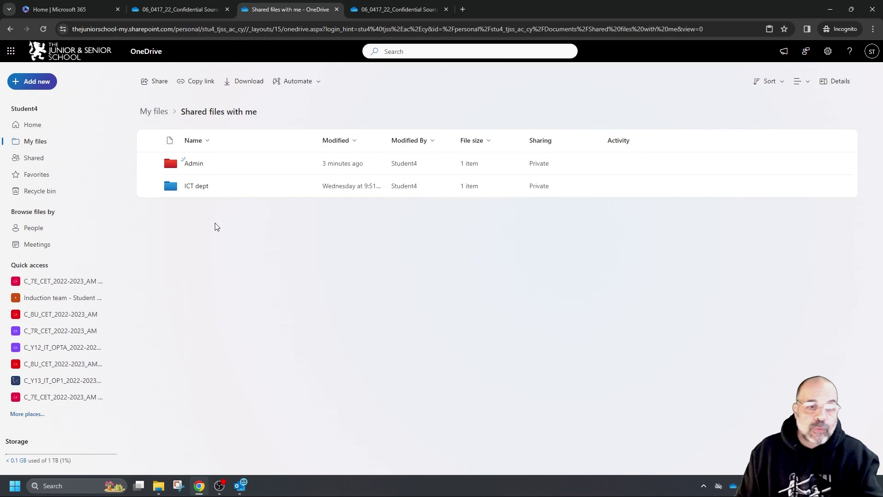
left_click(38, 85)
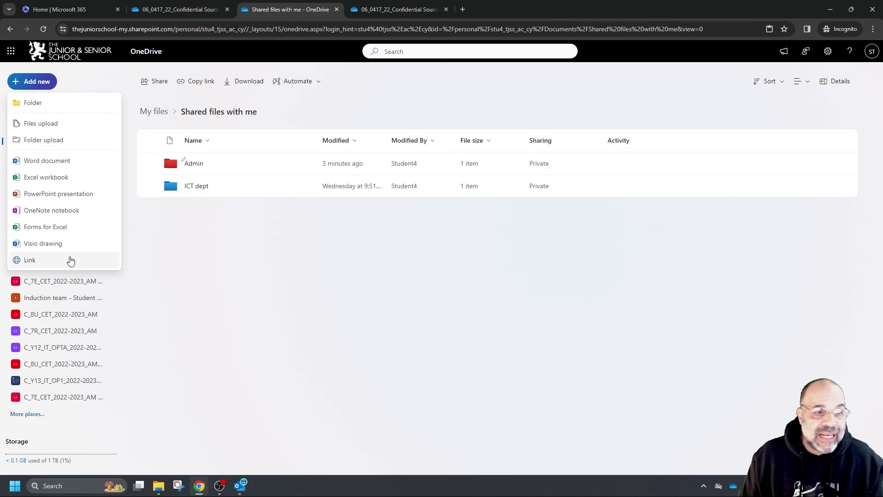
left_click(71, 259)
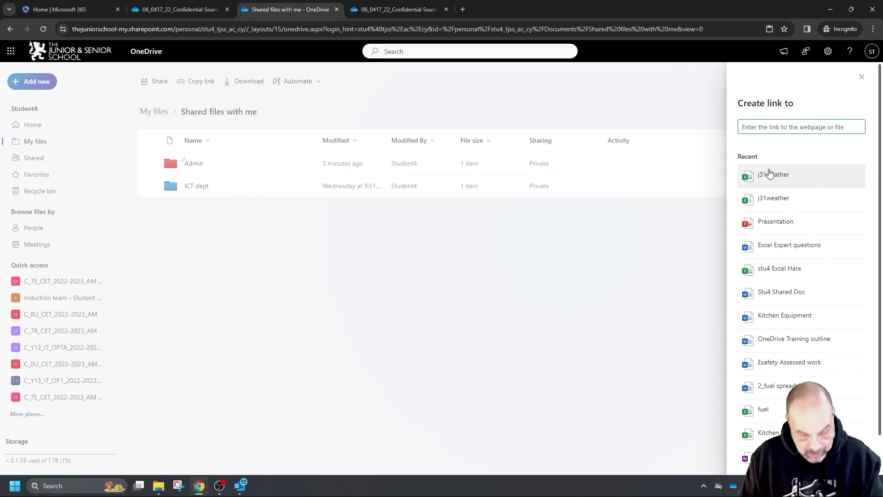
left_click(774, 220)
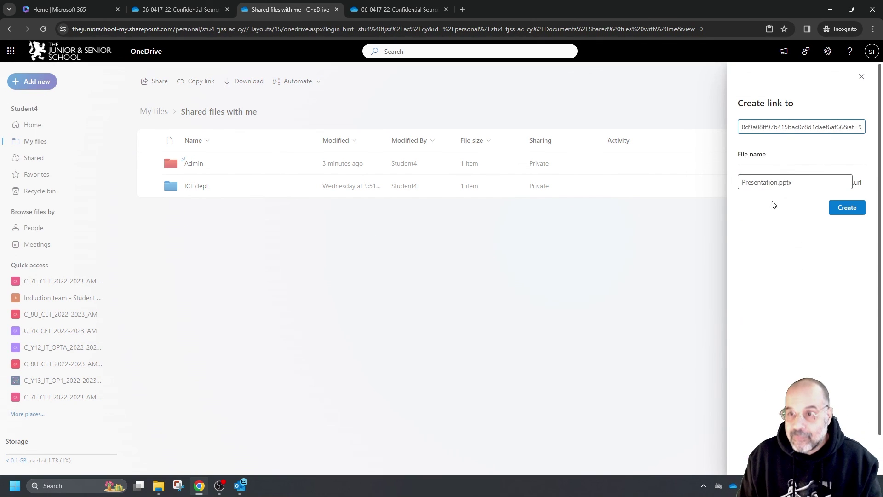
left_click(540, 270)
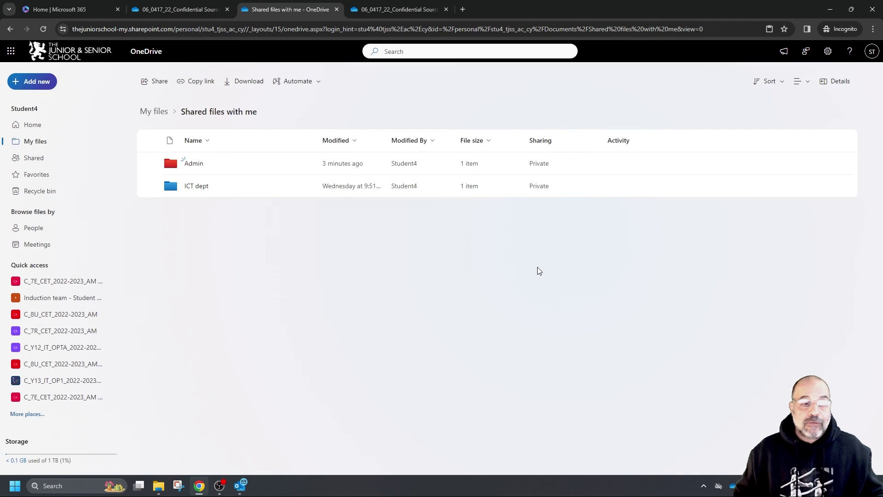